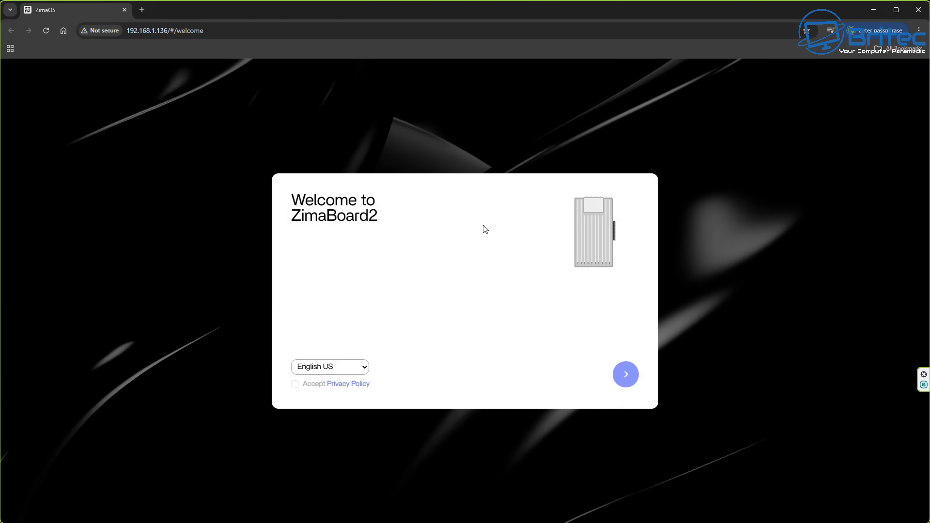
Step: Set the setup language to English UK and accept the privacy policy
{"action": "left_click", "coordinate": [352, 368]}
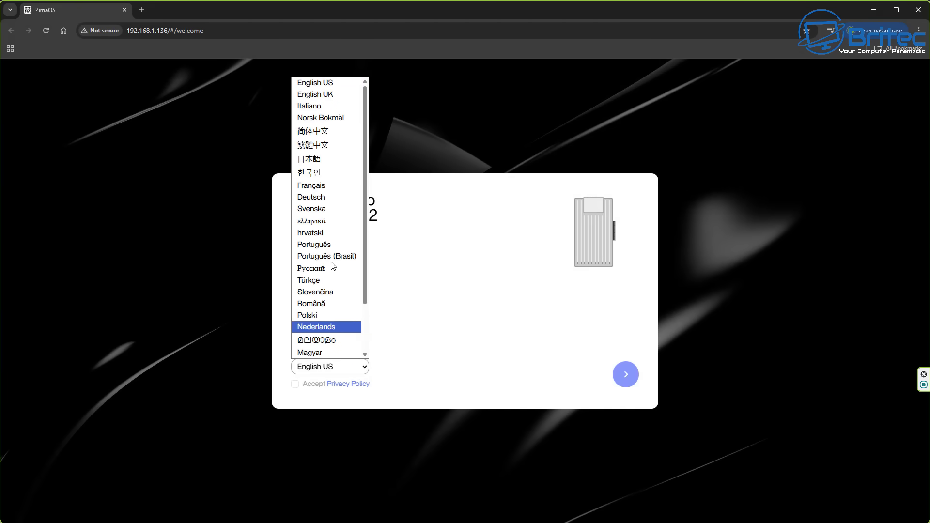
{"action": "left_click", "coordinate": [325, 95]}
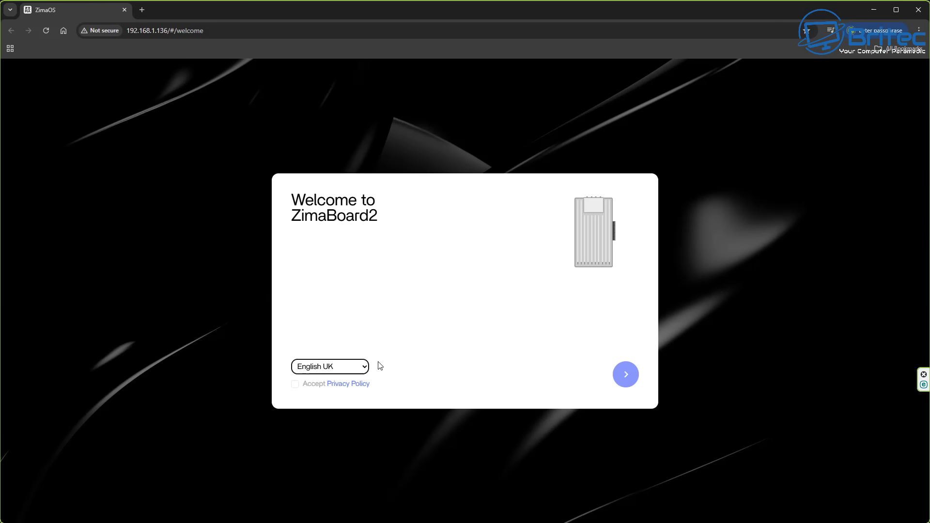
{"action": "left_click", "coordinate": [629, 379]}
{"action": "left_click", "coordinate": [295, 384]}
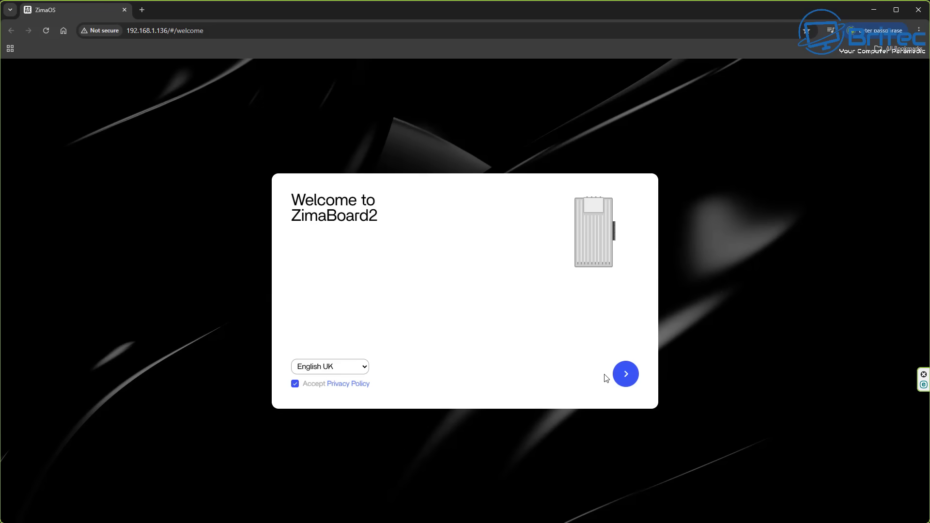
{"action": "left_click", "coordinate": [616, 380]}
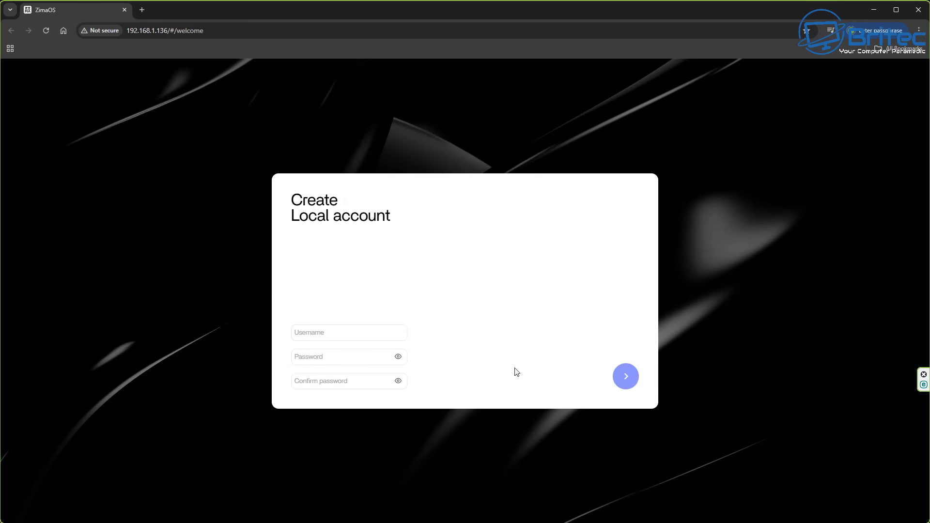
Step: Enter a username, a password and its confirmation, then submit the new local account
{"action": "left_click", "coordinate": [323, 333]}
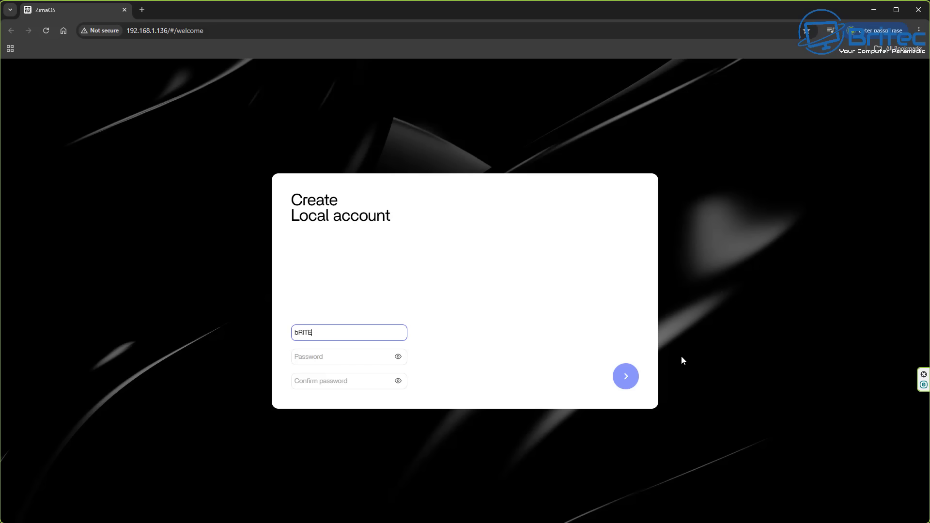
{"action": "key", "text": "BackSpace"}
{"action": "key", "text": "BackSpace"}
{"action": "key", "text": "BackSpace"}
{"action": "key", "text": "BackSpace"}
{"action": "key", "text": "BackSpace"}
{"action": "type", "text": "B"}
{"action": "left_click", "coordinate": [329, 358]}
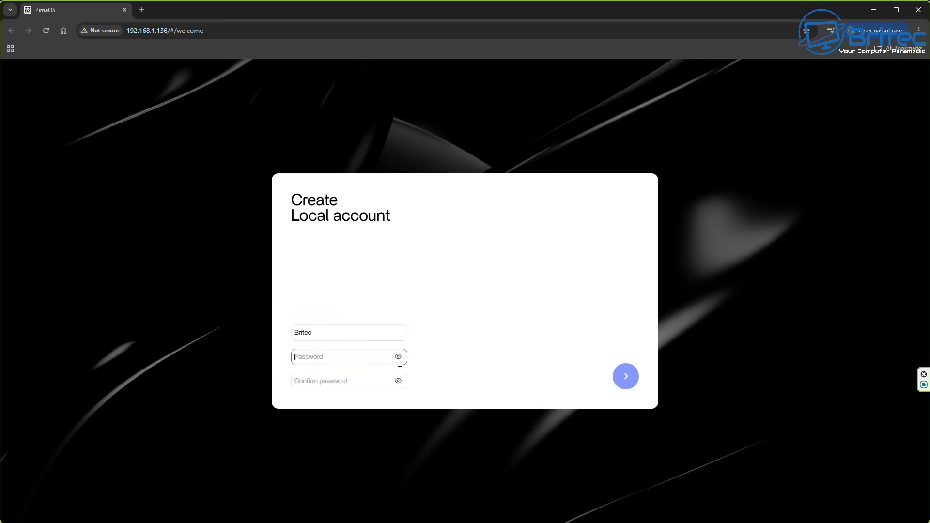
{"action": "type", "text": "1"}
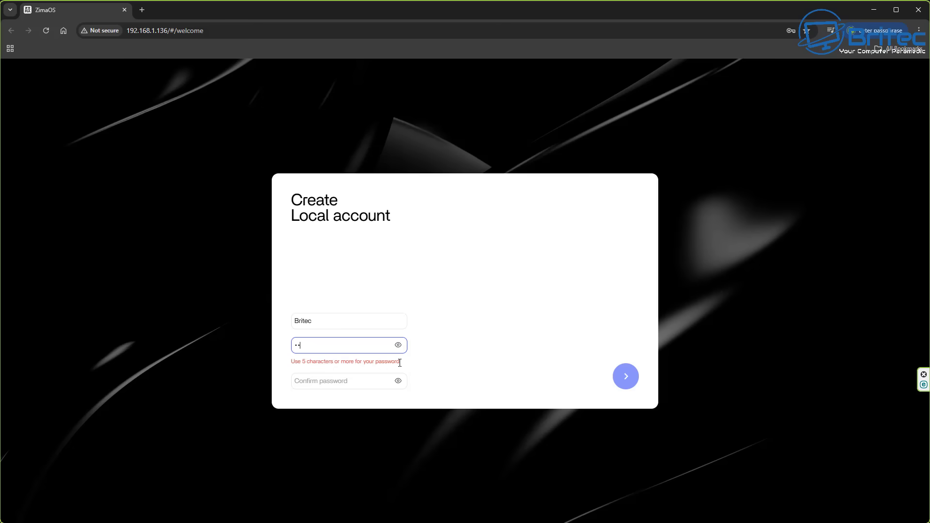
{"action": "type", "text": "234567"}
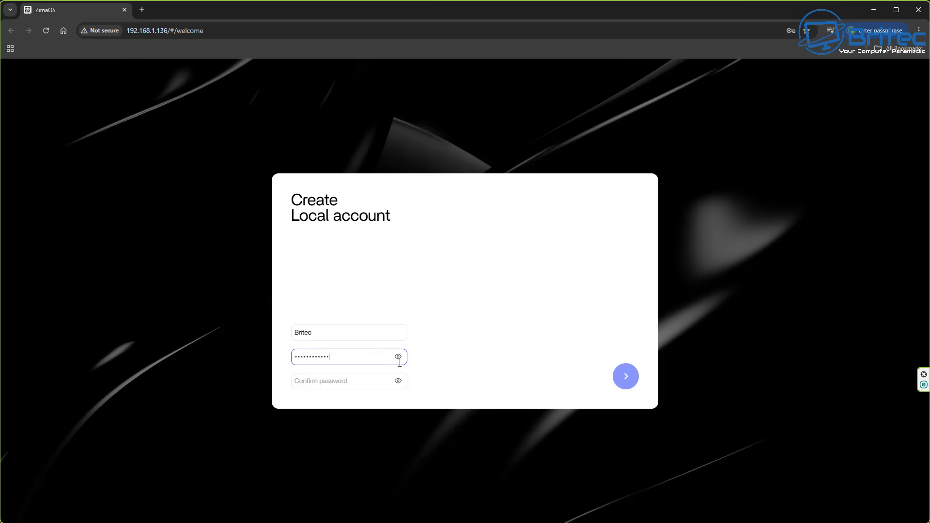
{"action": "left_click", "coordinate": [309, 382]}
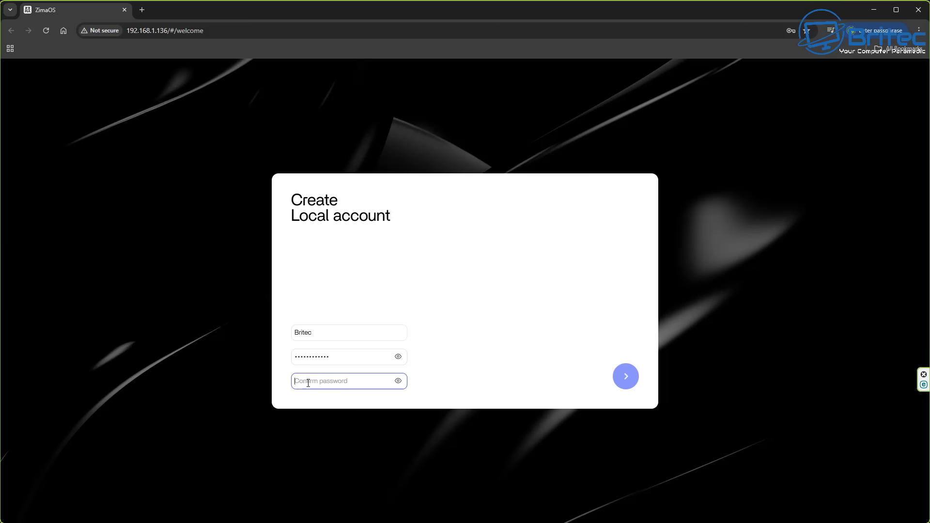
{"action": "type", "text": "123456"}
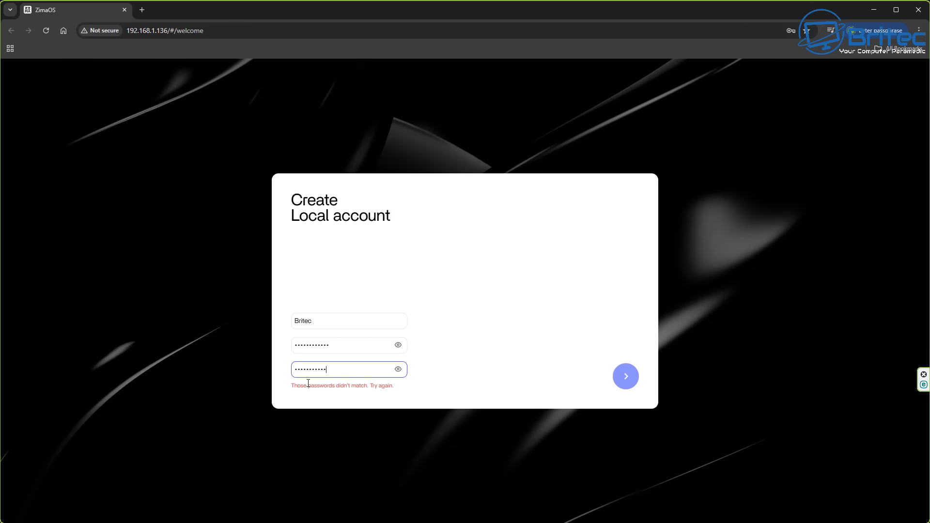
{"action": "type", "text": "2"}
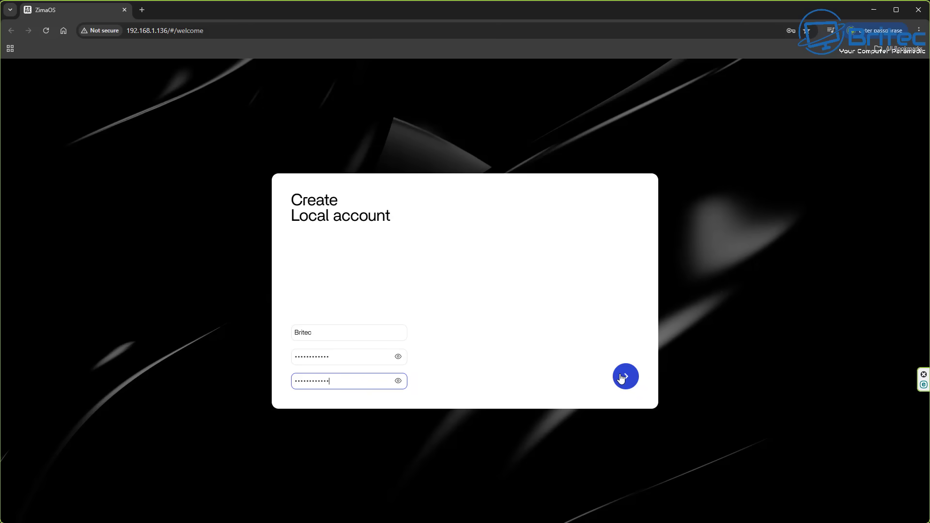
{"action": "left_click", "coordinate": [622, 379]}
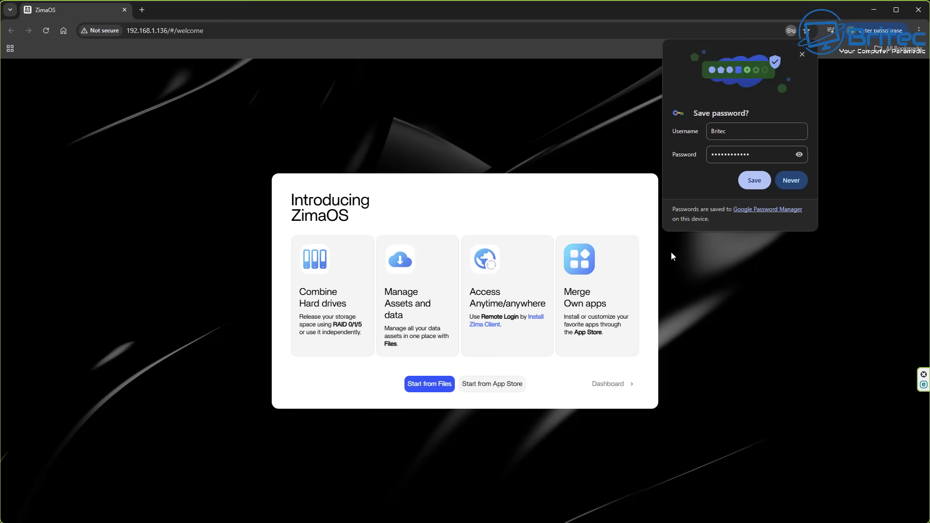
Step: Dismiss the save-password prompt, go to the dashboard, and close the Zima Client introduction slides
{"action": "left_click", "coordinate": [800, 55]}
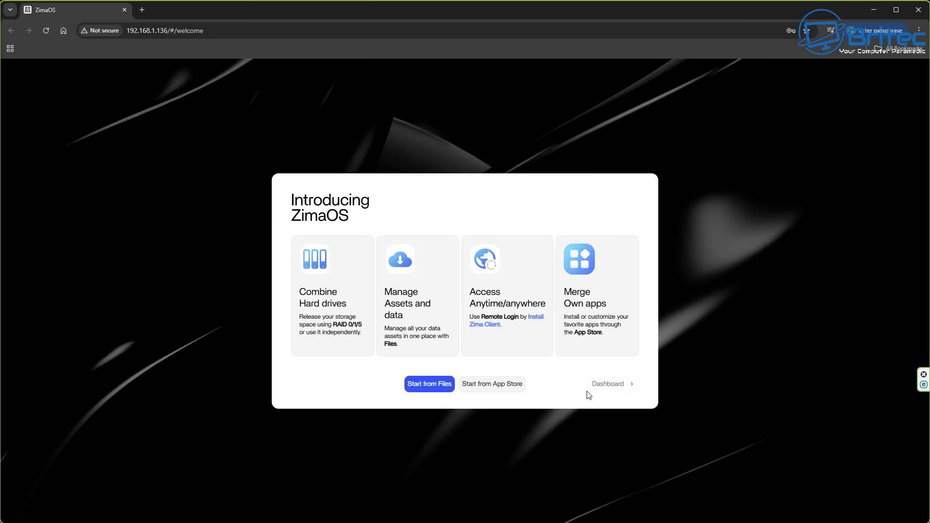
{"action": "left_click", "coordinate": [604, 385]}
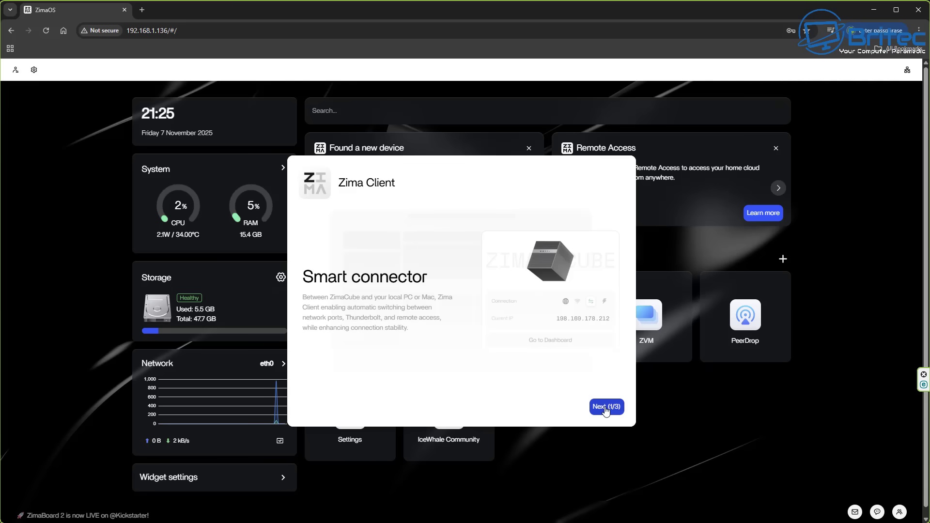
{"action": "left_click", "coordinate": [606, 409]}
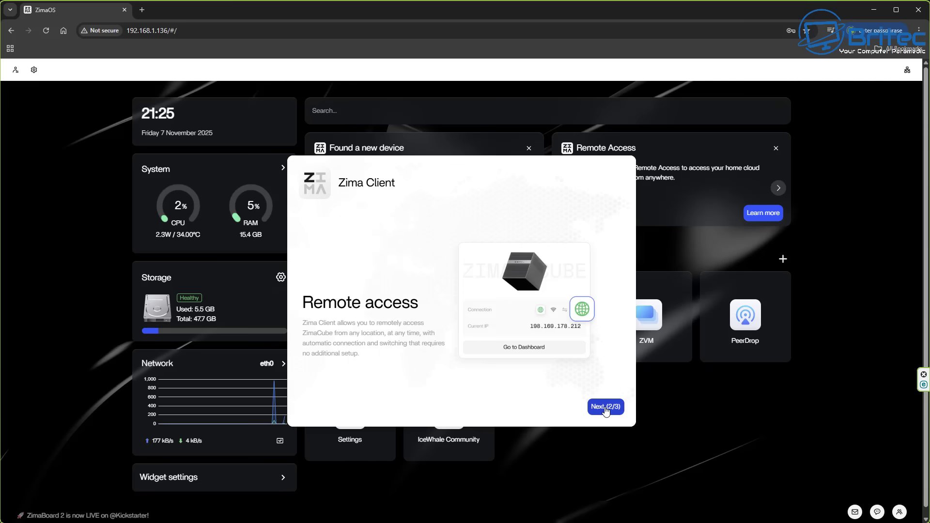
{"action": "left_click", "coordinate": [607, 409]}
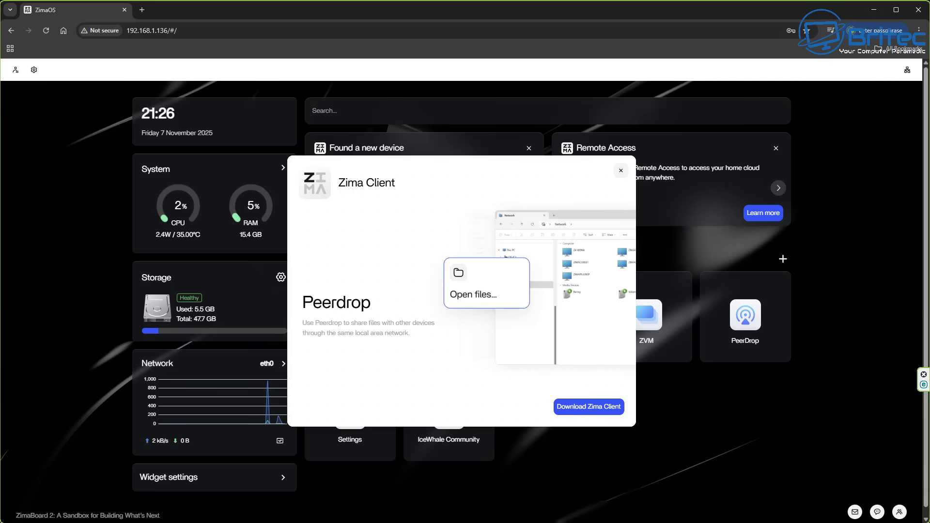
{"action": "left_click", "coordinate": [621, 171]}
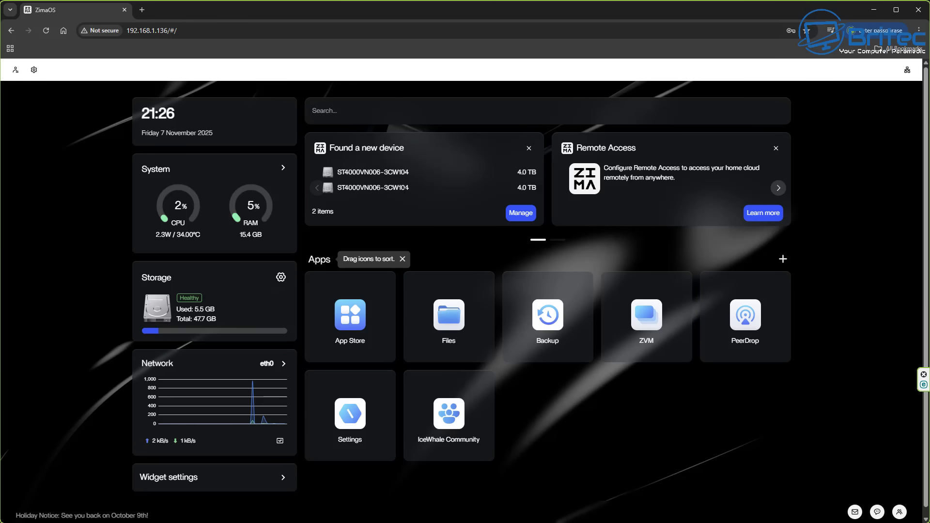
Step: Manage the two newly found disks and start Create storage
{"action": "left_click", "coordinate": [524, 214]}
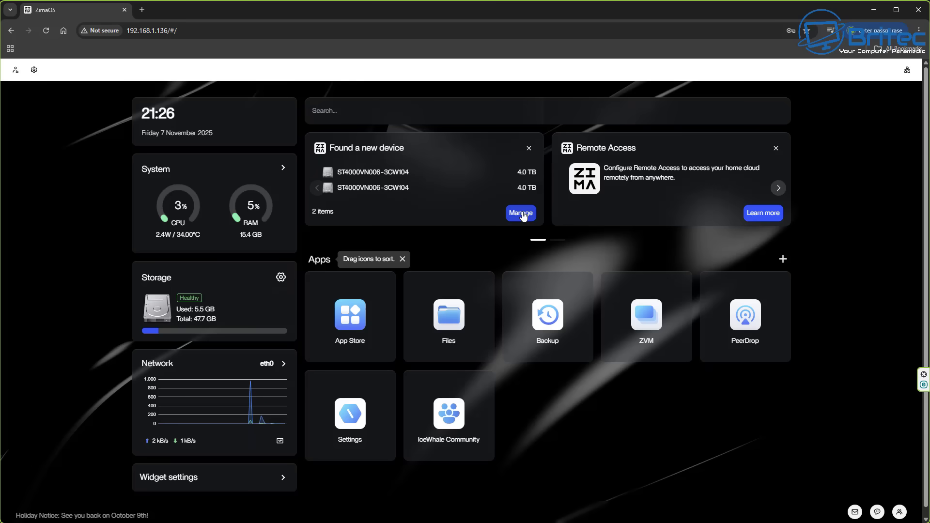
{"action": "left_click", "coordinate": [521, 213]}
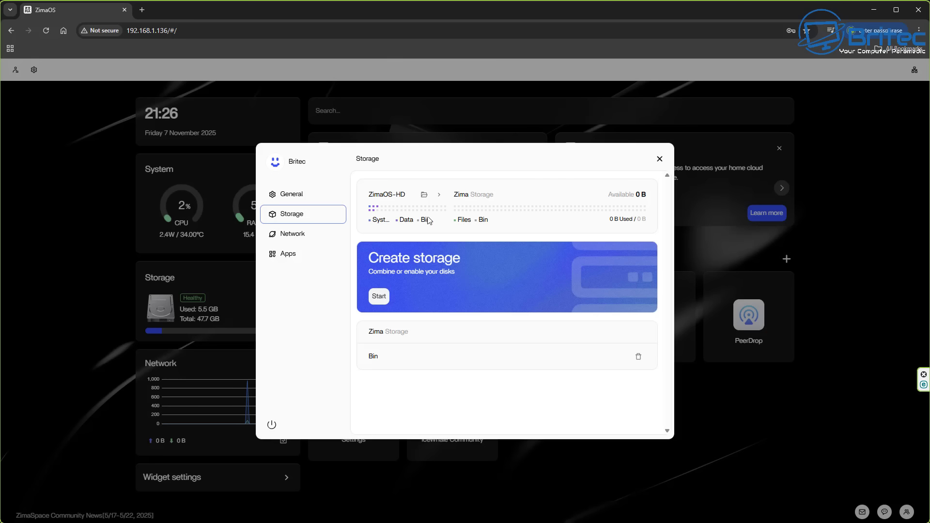
{"action": "left_click", "coordinate": [379, 297]}
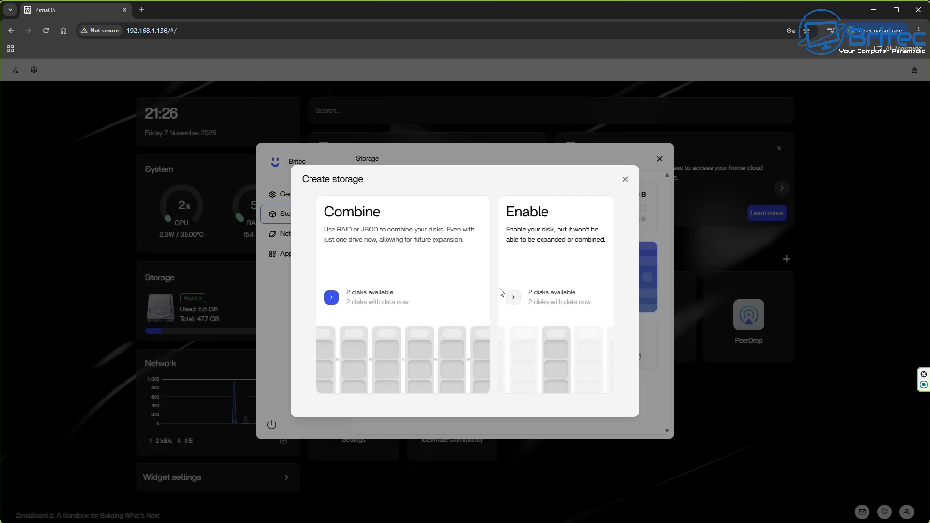
Step: Choose Combine with RAID1 mirroring and proceed to disk selection
{"action": "left_click", "coordinate": [332, 297]}
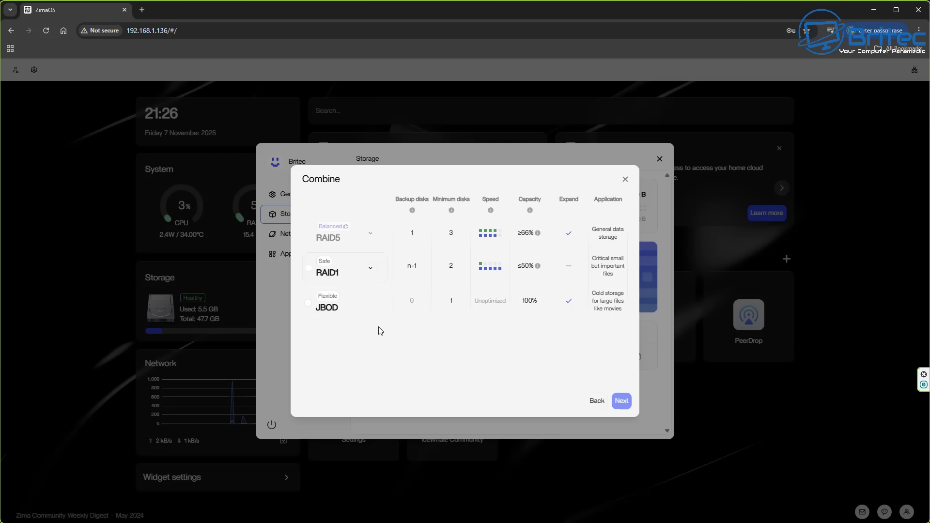
{"action": "left_click", "coordinate": [308, 269]}
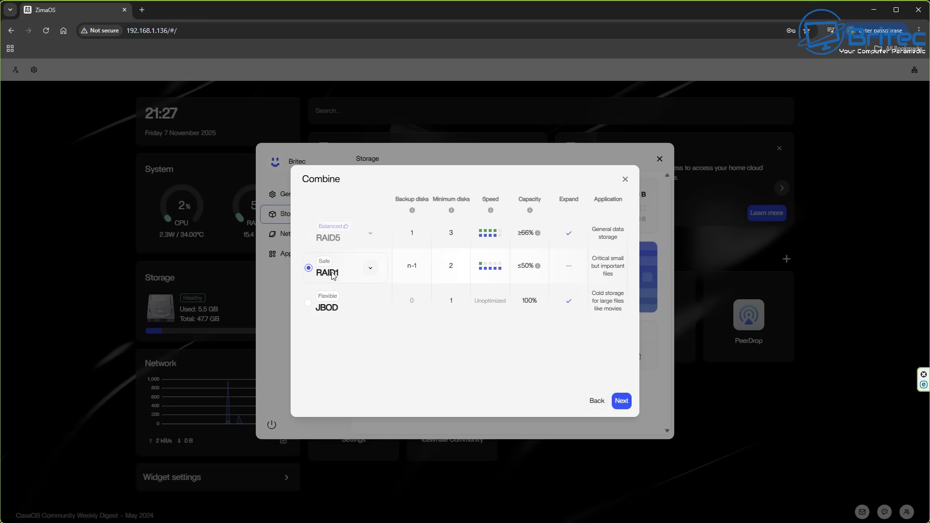
{"action": "left_click", "coordinate": [370, 268]}
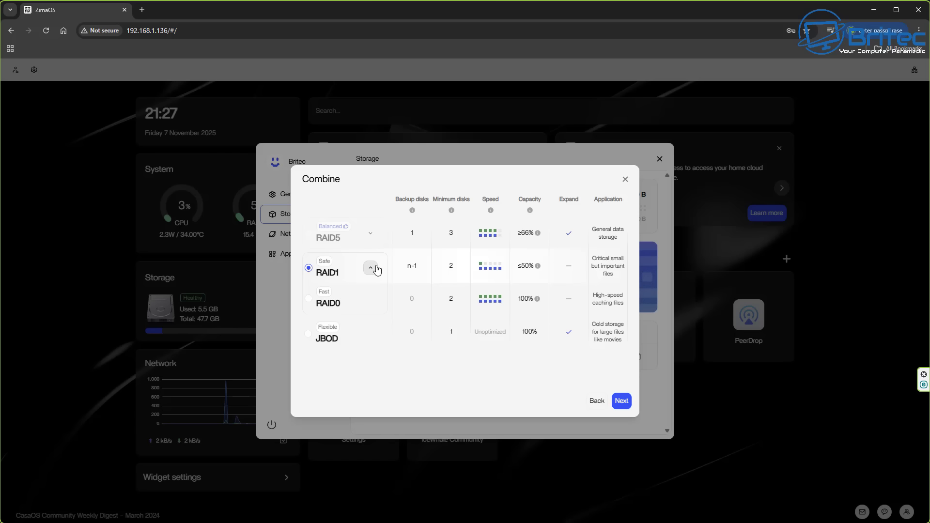
{"action": "left_click", "coordinate": [376, 269]}
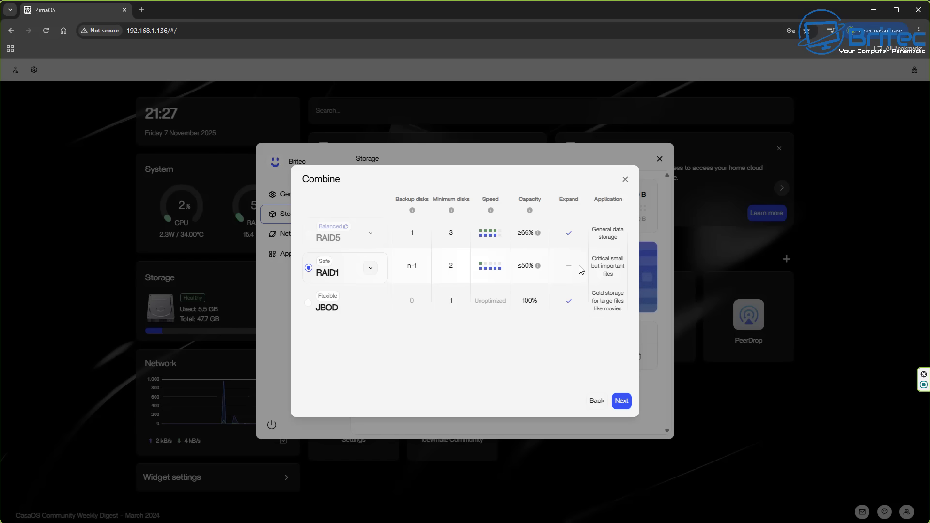
{"action": "left_click", "coordinate": [625, 399]}
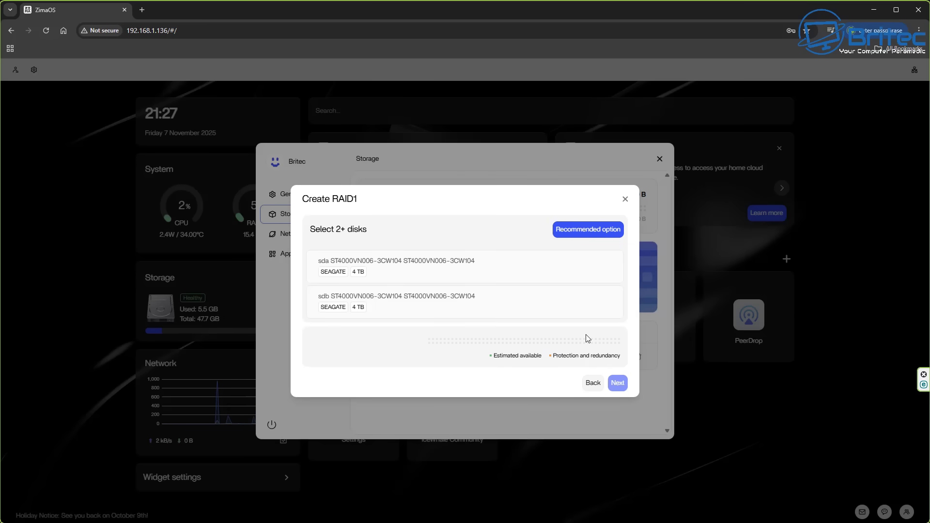
Step: Select both 4 TB disks, keep the name Safe-Storage, confirm the wipe warning, and create RAID1
{"action": "left_click", "coordinate": [596, 230]}
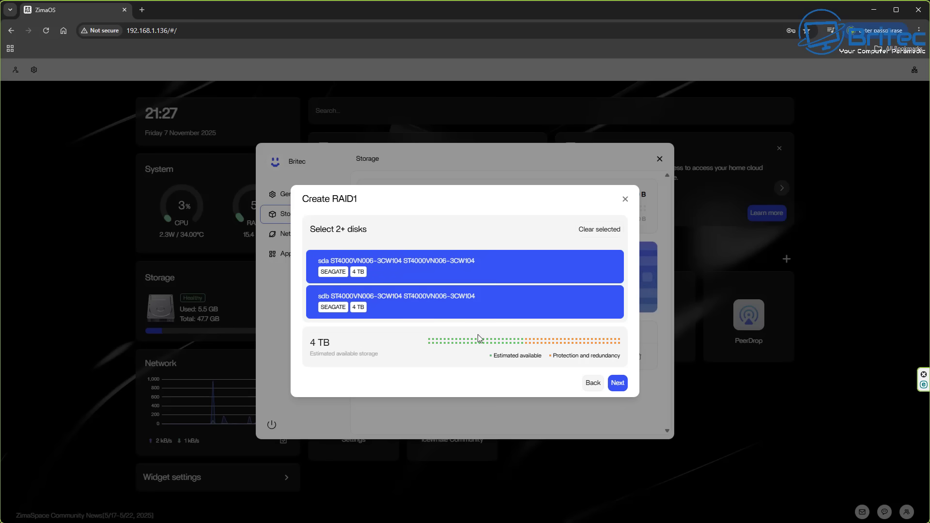
{"action": "left_click", "coordinate": [621, 384]}
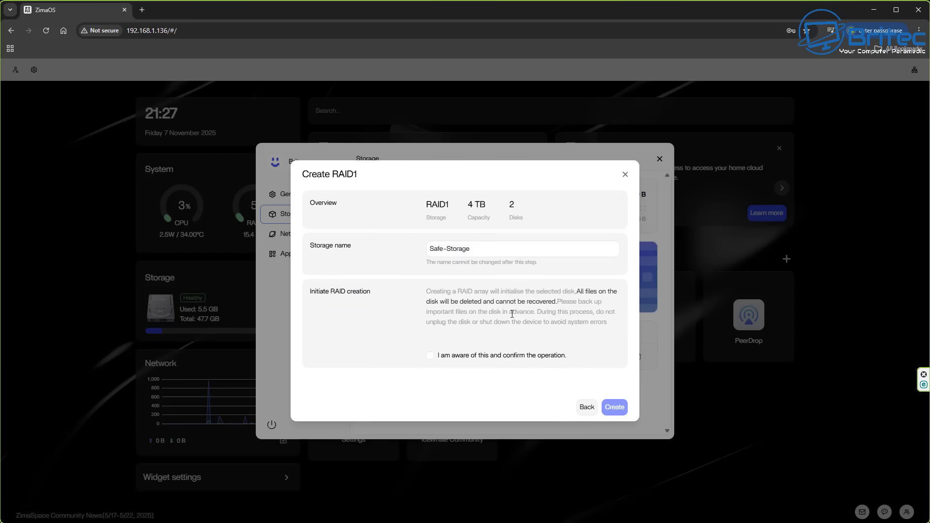
{"action": "left_click", "coordinate": [466, 253]}
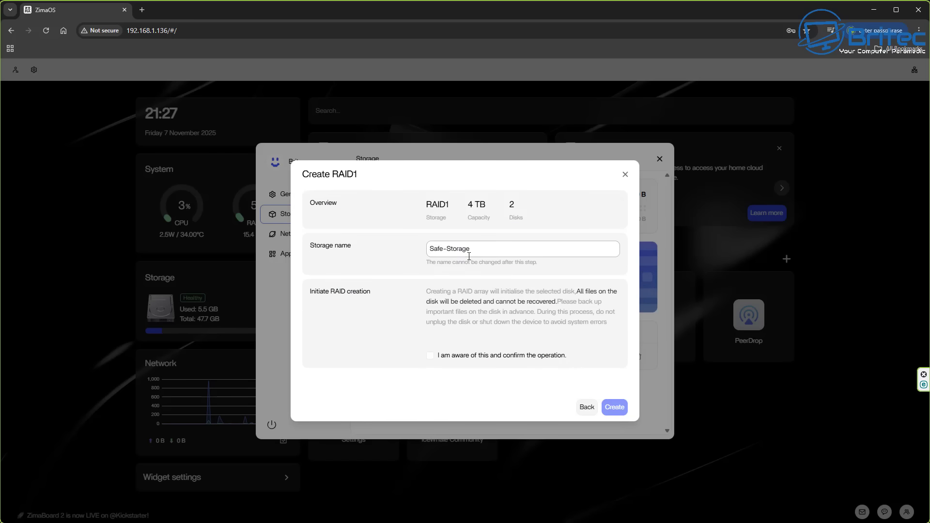
{"action": "left_click", "coordinate": [494, 249]}
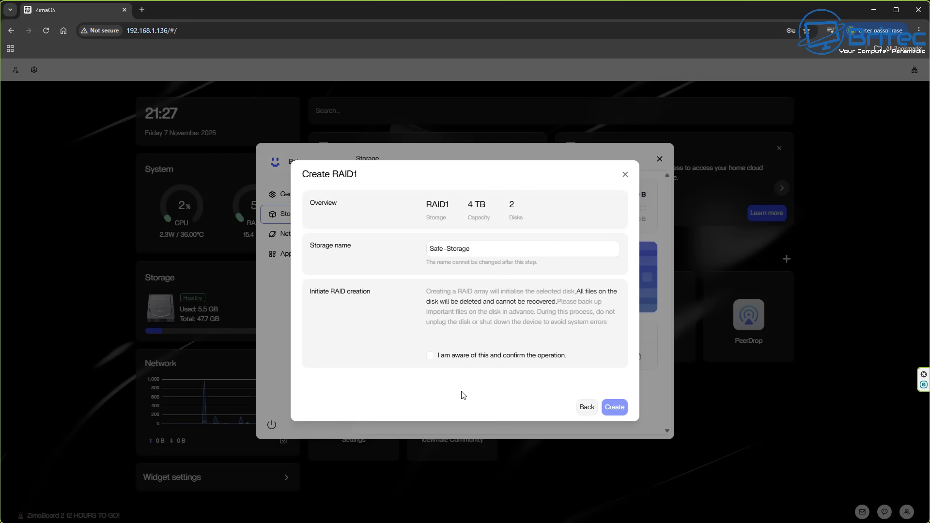
{"action": "left_click", "coordinate": [431, 356]}
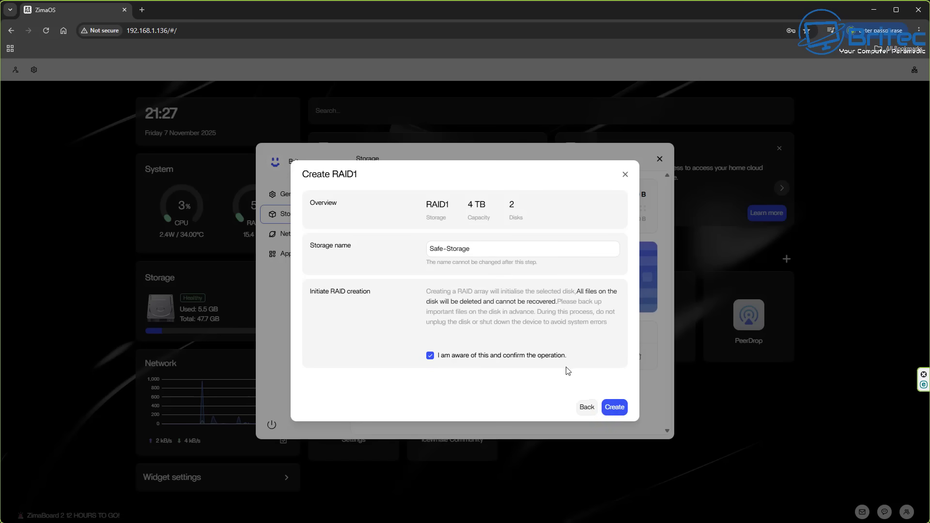
{"action": "left_click", "coordinate": [615, 407]}
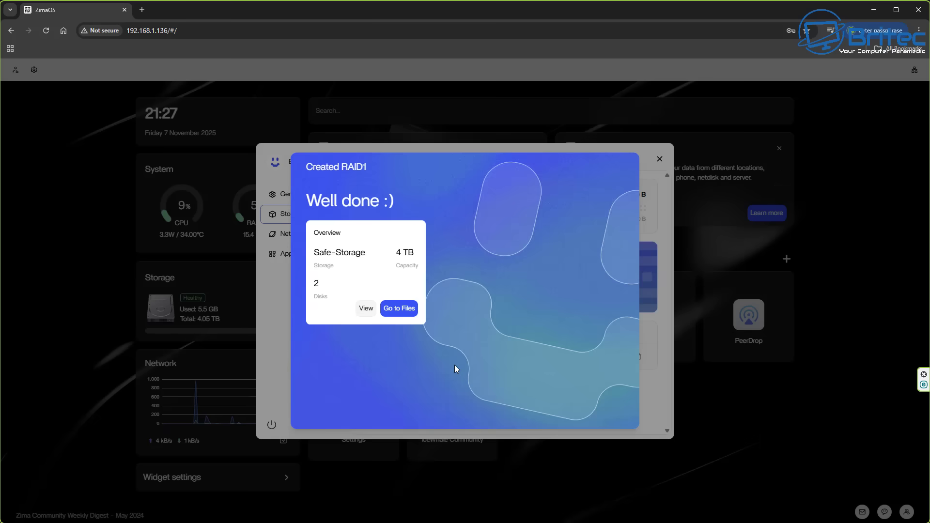
Step: Open Safe-Storage in Files, dismiss the Zima Client promo, and look inside Media's TV Shows and Movies
{"action": "left_click", "coordinate": [398, 309]}
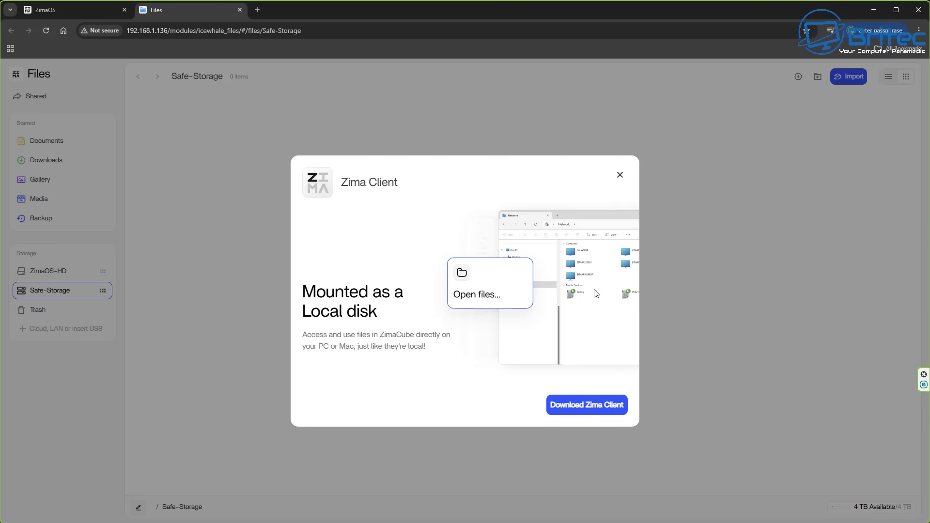
{"action": "left_click", "coordinate": [620, 176]}
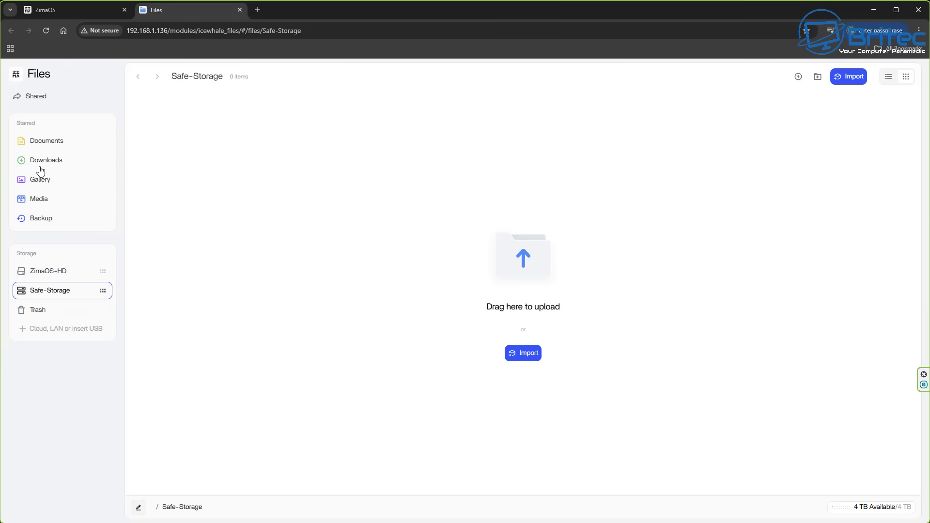
{"action": "left_click", "coordinate": [38, 200]}
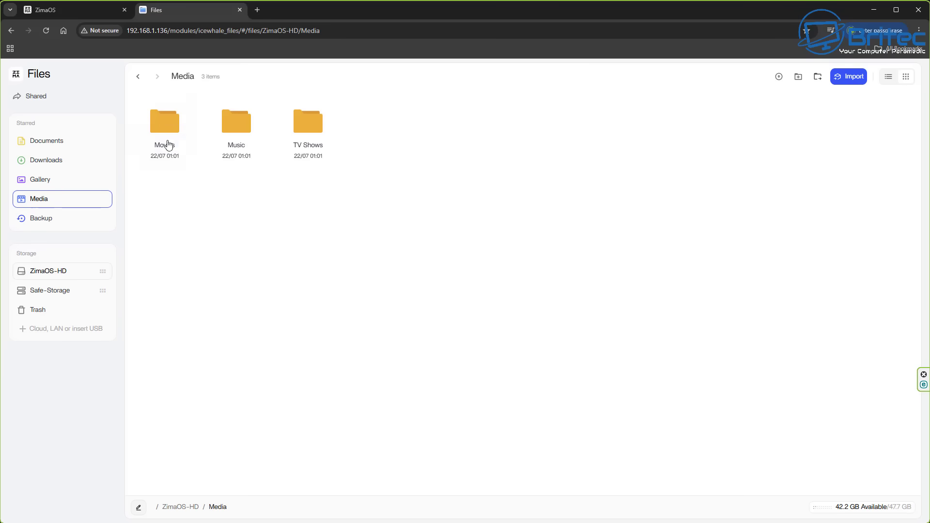
{"action": "double_click", "coordinate": [320, 133]}
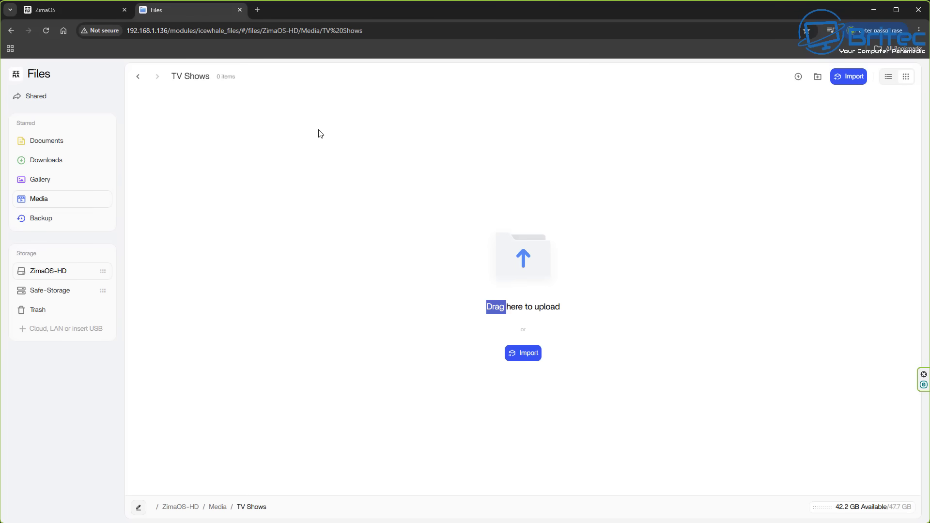
{"action": "left_click", "coordinate": [12, 31]}
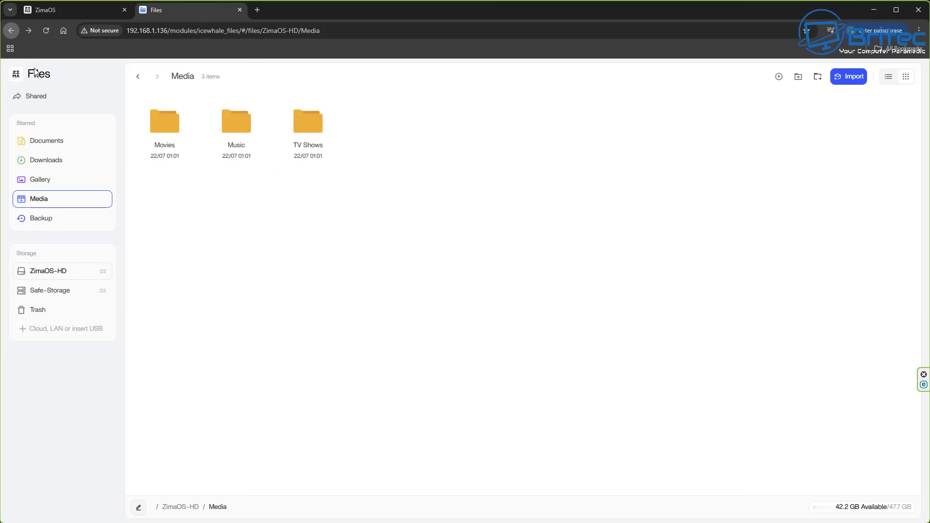
{"action": "double_click", "coordinate": [164, 140]}
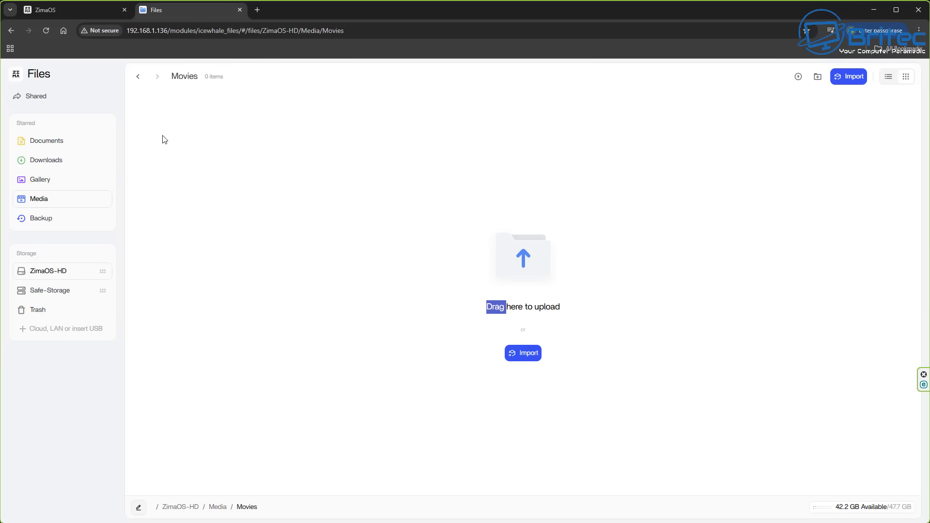
{"action": "left_click", "coordinate": [11, 31]}
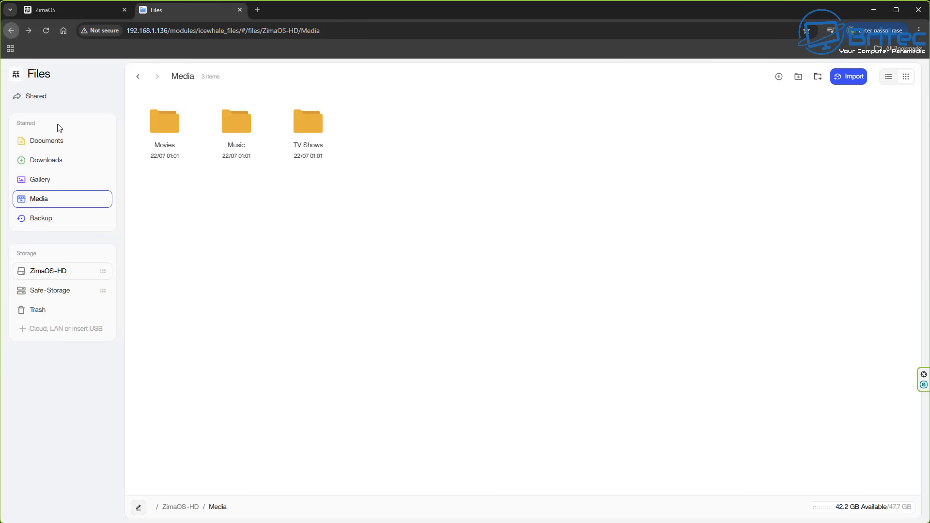
Step: Browse the Gallery, Downloads and Documents folders, then the Safe-Storage and ZimaOS-HD drives
{"action": "left_click", "coordinate": [40, 181]}
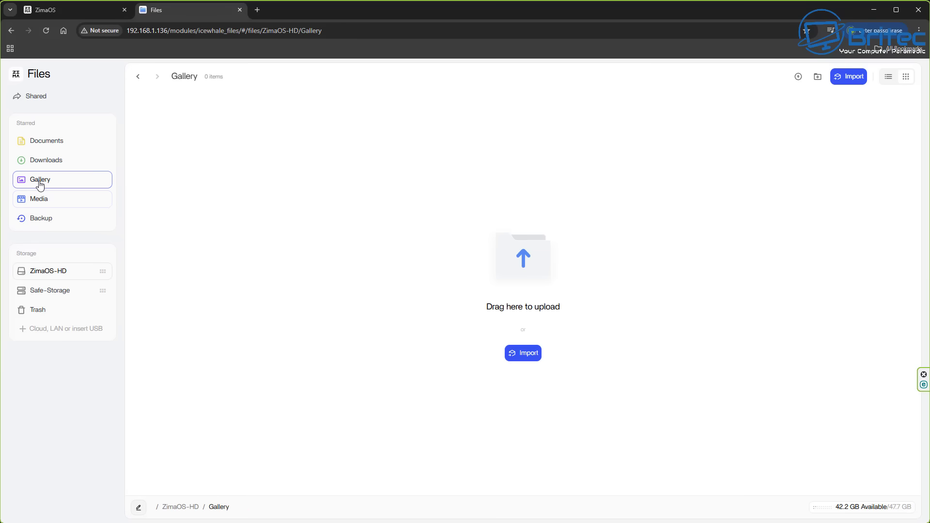
{"action": "left_click", "coordinate": [36, 160]}
{"action": "left_click", "coordinate": [46, 142]}
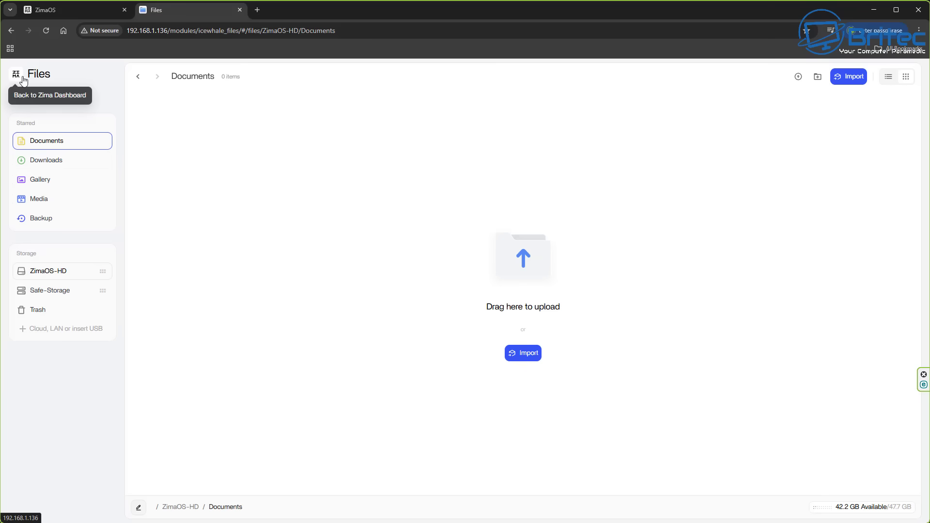
{"action": "left_click", "coordinate": [138, 78]}
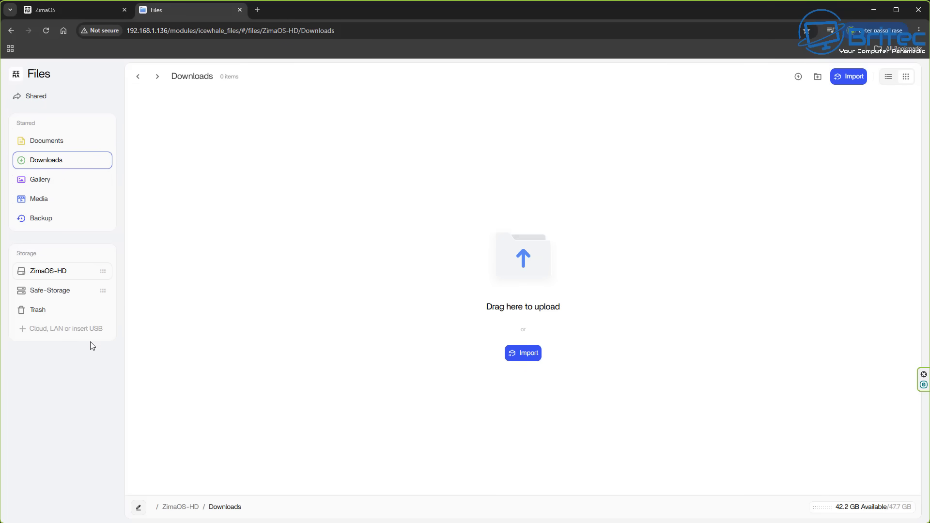
{"action": "left_click", "coordinate": [57, 296]}
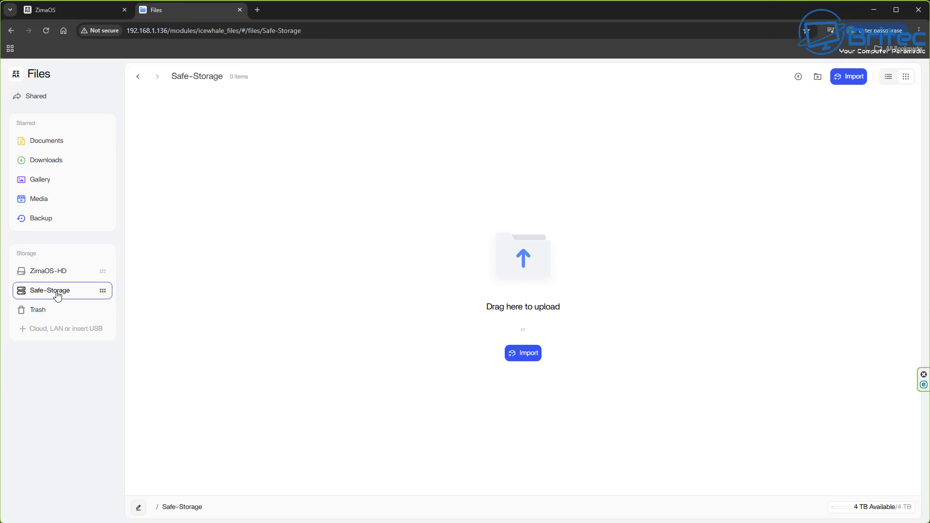
{"action": "left_click", "coordinate": [58, 284]}
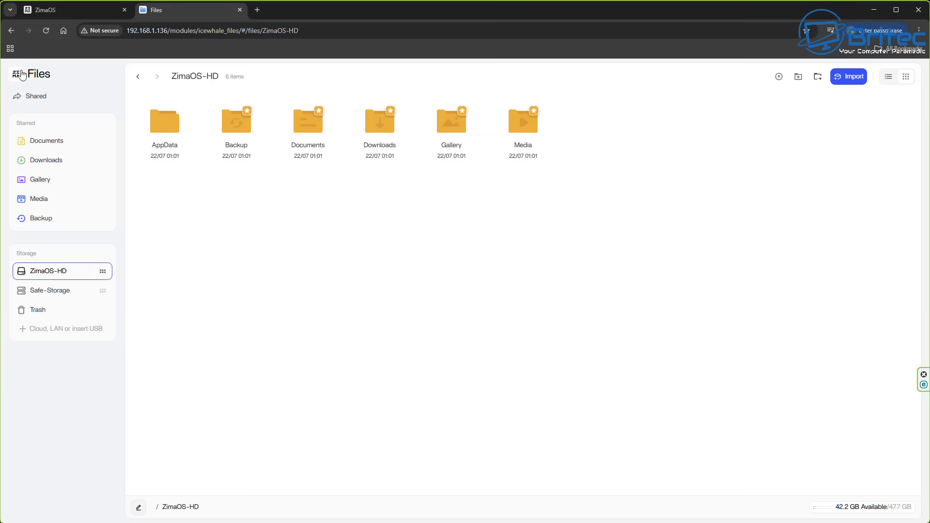
Step: Dismiss the tab group prompt and return to the ZimaOS dashboard
{"action": "left_click", "coordinate": [14, 53]}
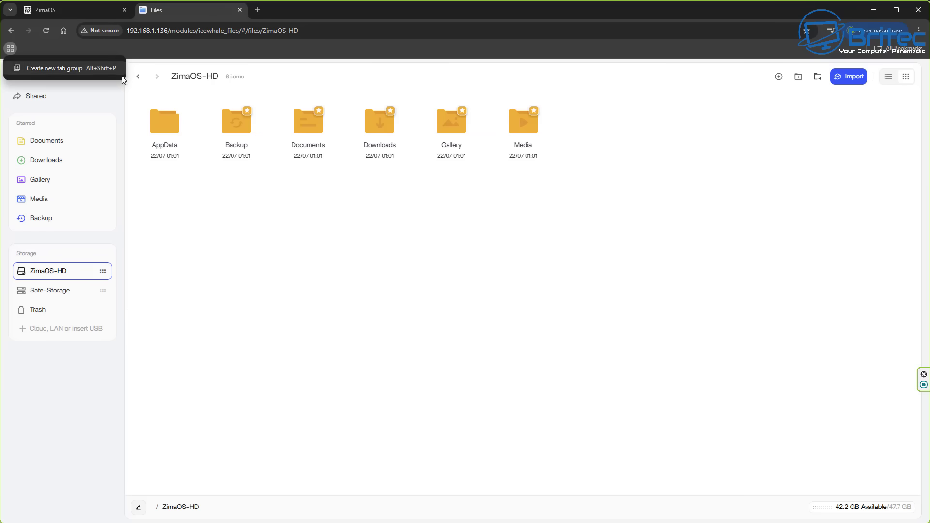
{"action": "left_click", "coordinate": [188, 192]}
{"action": "left_click", "coordinate": [137, 77]}
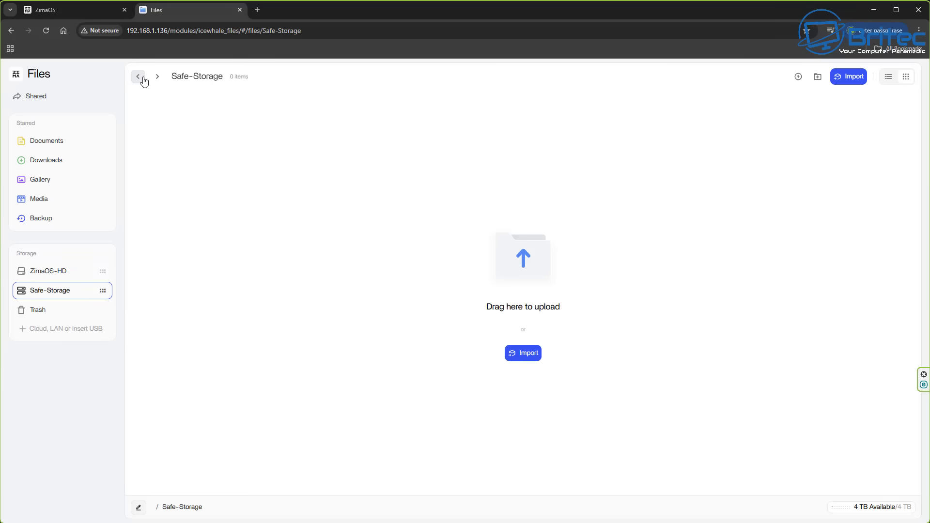
{"action": "left_click", "coordinate": [138, 77]}
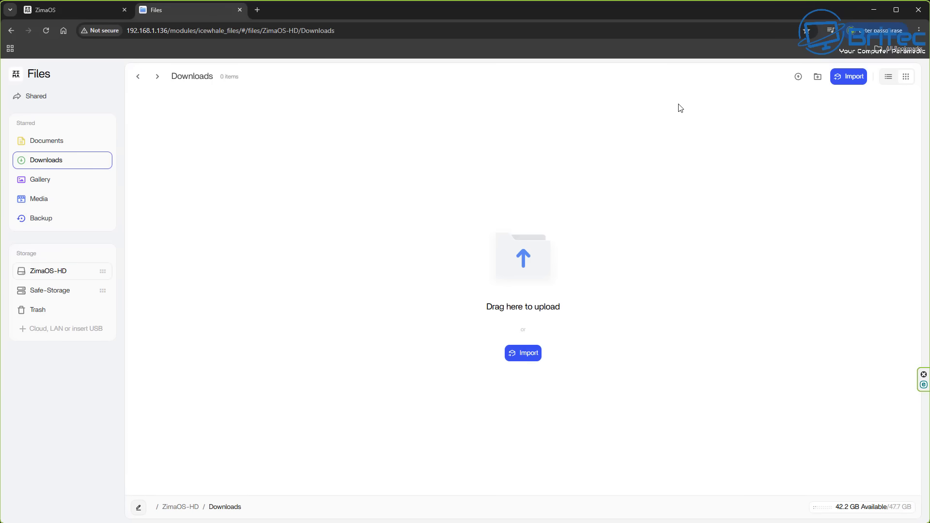
{"action": "key", "text": "alt+Left"}
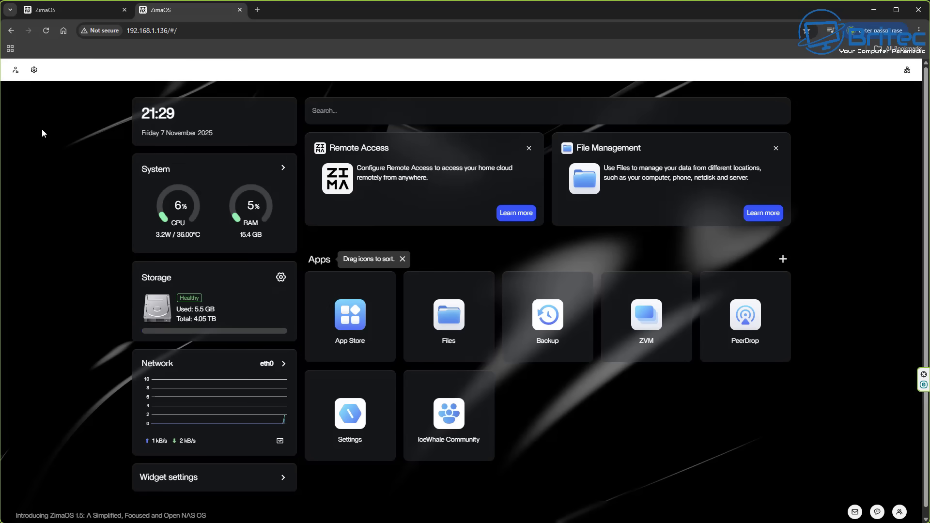
{"action": "left_click", "coordinate": [351, 315]}
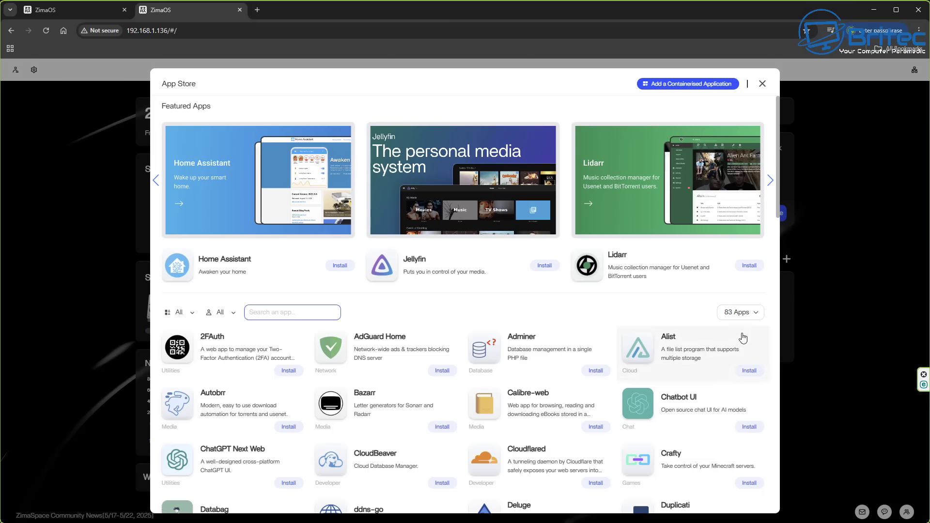
{"action": "left_click", "coordinate": [779, 196]}
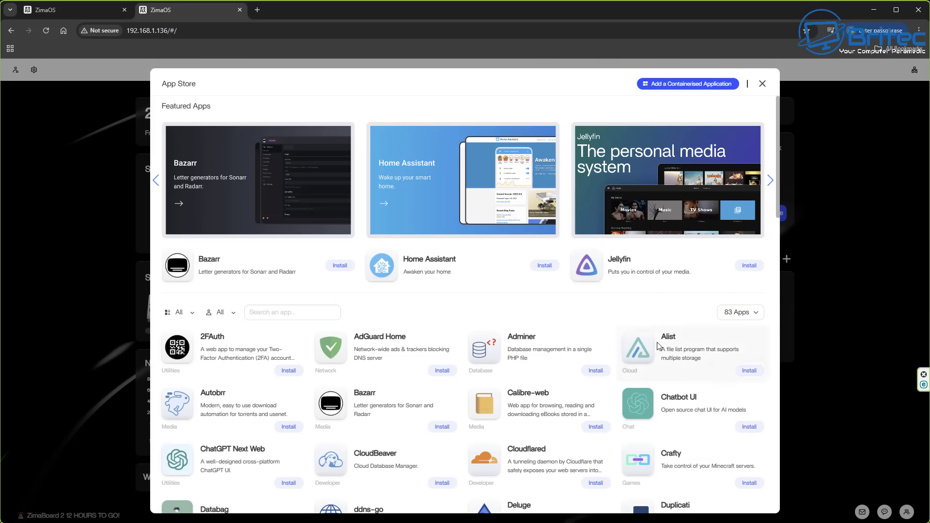
{"action": "scroll", "coordinate": [659, 348], "scroll_direction": "down", "scroll_amount": 4}
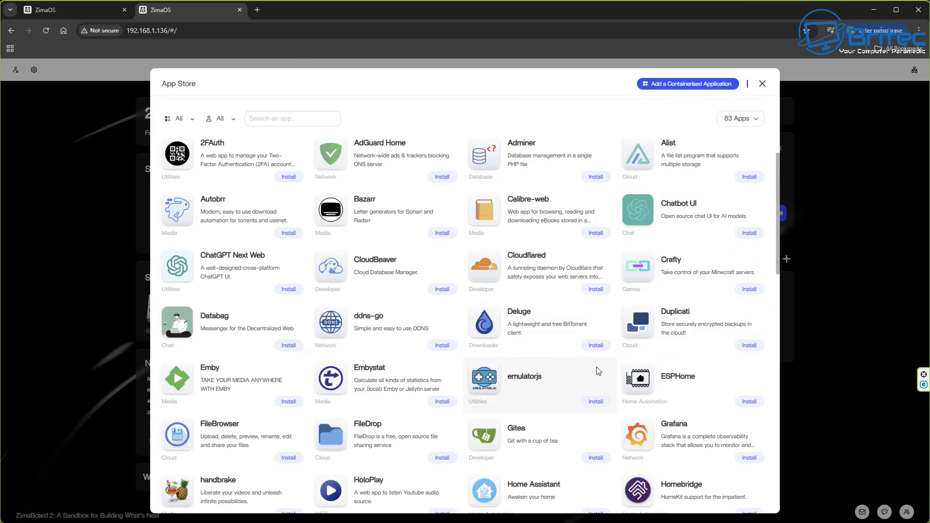
{"action": "scroll", "coordinate": [599, 371], "scroll_direction": "down", "scroll_amount": 3}
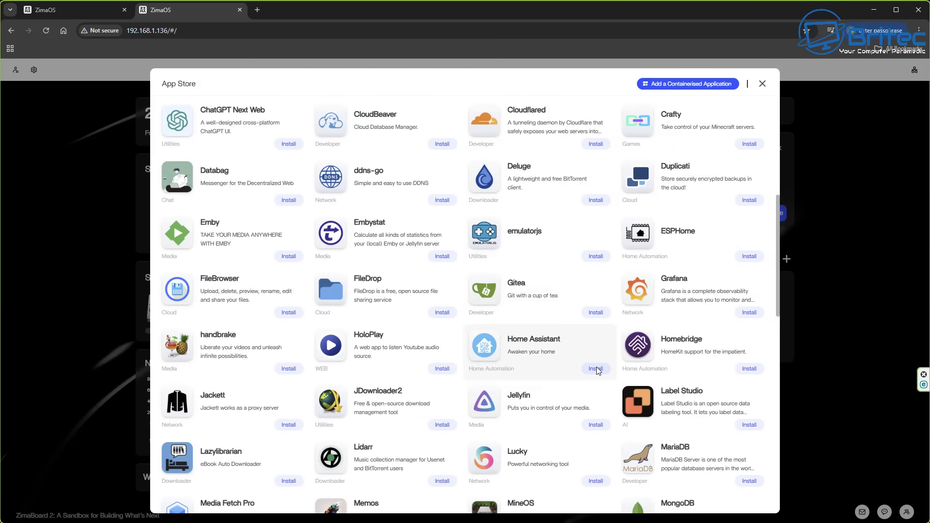
{"action": "scroll", "coordinate": [599, 371], "scroll_direction": "down", "scroll_amount": 2}
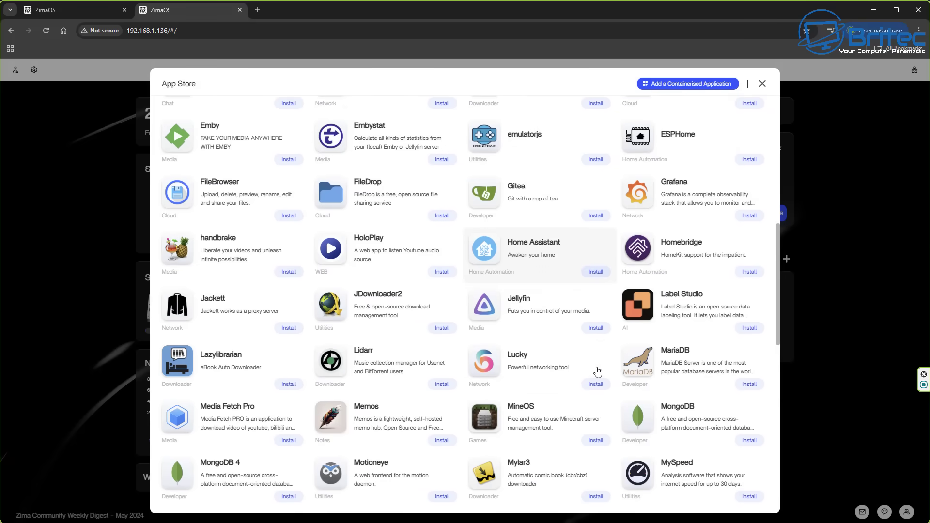
{"action": "scroll", "coordinate": [599, 371], "scroll_direction": "down", "scroll_amount": 4}
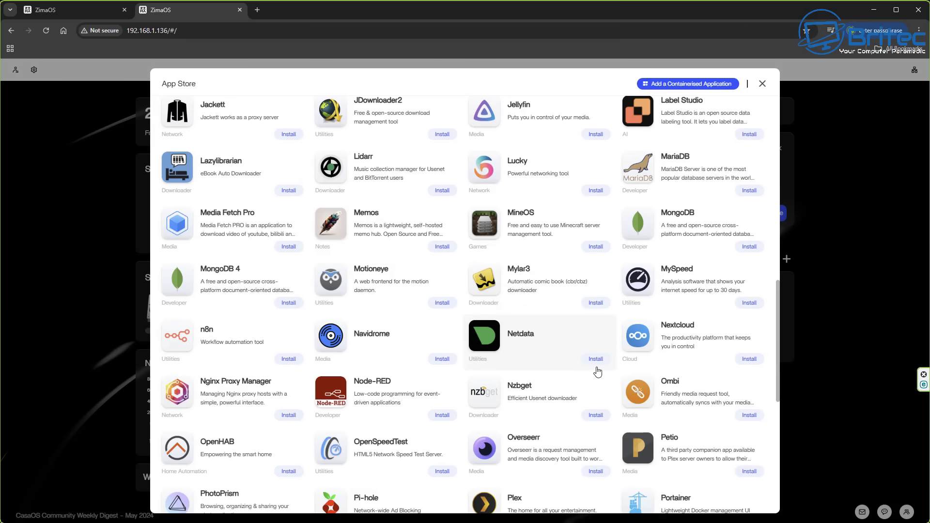
{"action": "scroll", "coordinate": [597, 371], "scroll_direction": "down", "scroll_amount": 2}
{"action": "scroll", "coordinate": [597, 371], "scroll_direction": "down", "scroll_amount": 6}
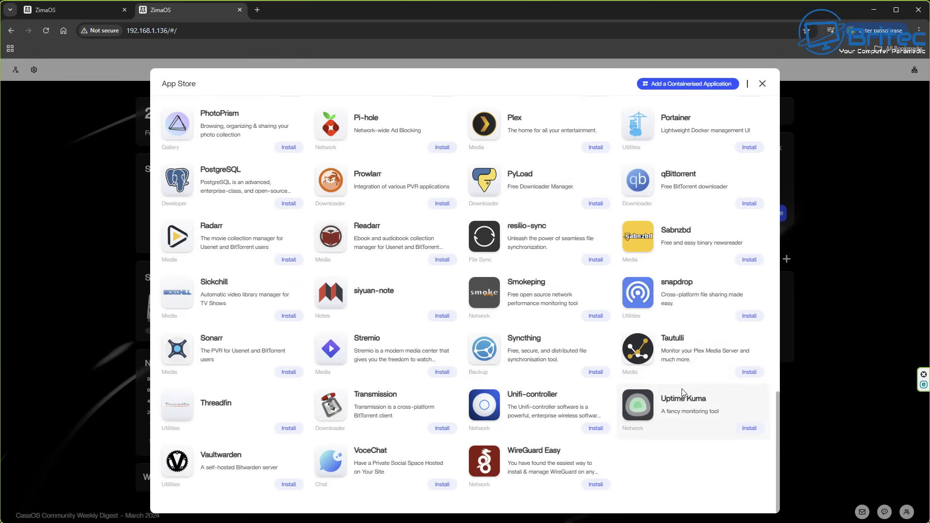
{"action": "scroll", "coordinate": [683, 392], "scroll_direction": "up", "scroll_amount": 14}
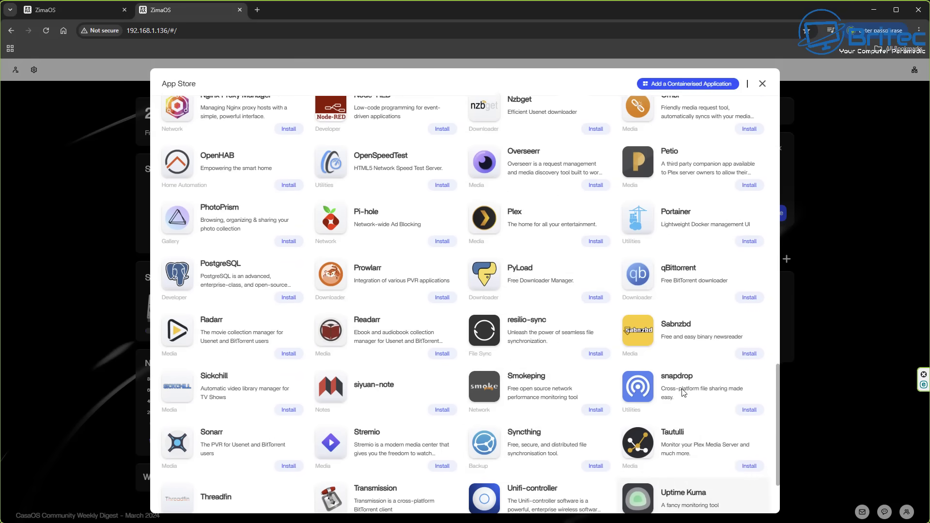
{"action": "scroll", "coordinate": [684, 393], "scroll_direction": "up", "scroll_amount": 3}
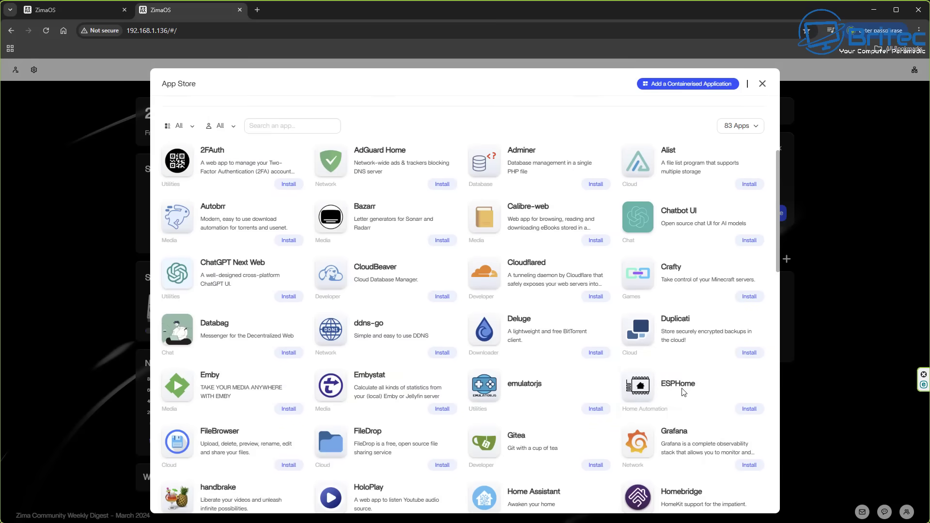
{"action": "scroll", "coordinate": [627, 388], "scroll_direction": "down", "scroll_amount": 3}
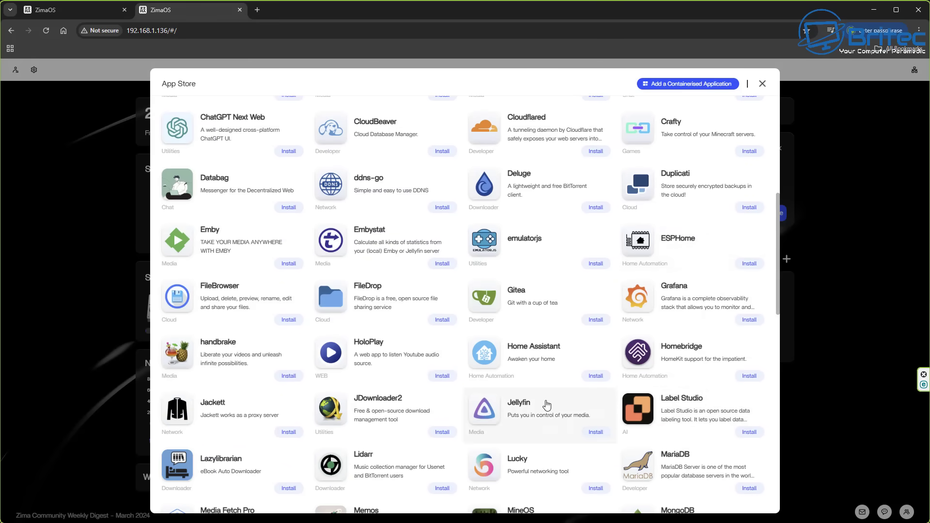
{"action": "scroll", "coordinate": [545, 406], "scroll_direction": "down", "scroll_amount": 3}
{"action": "scroll", "coordinate": [550, 401], "scroll_direction": "up", "scroll_amount": 7}
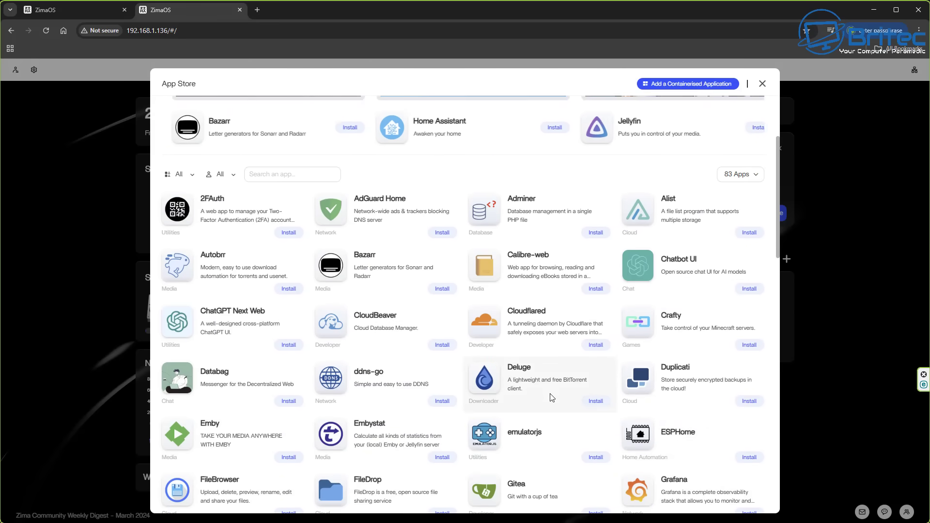
{"action": "scroll", "coordinate": [533, 271], "scroll_direction": "up", "scroll_amount": 3}
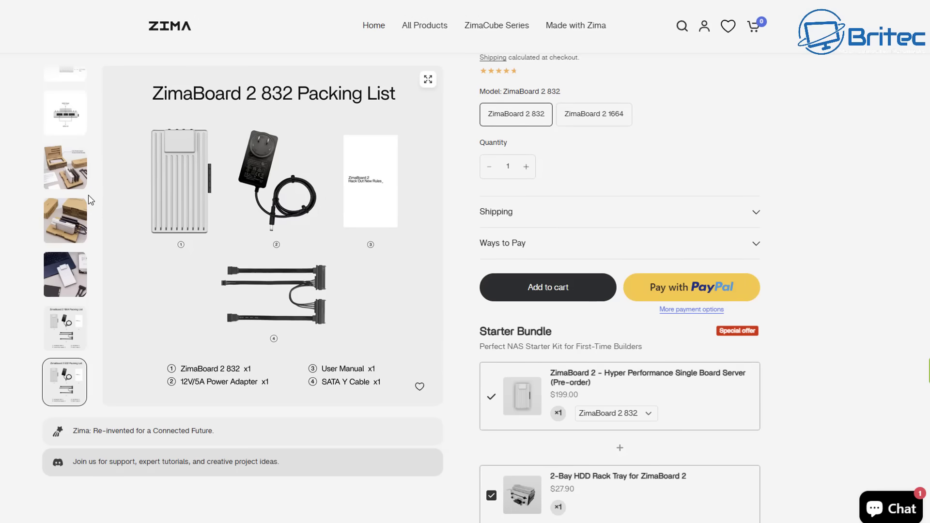
Step: Switch the ZimaBoard 2 product page between the 1664 and 832 models, ending on 1664
{"action": "scroll", "coordinate": [89, 200], "scroll_direction": "up", "scroll_amount": 2}
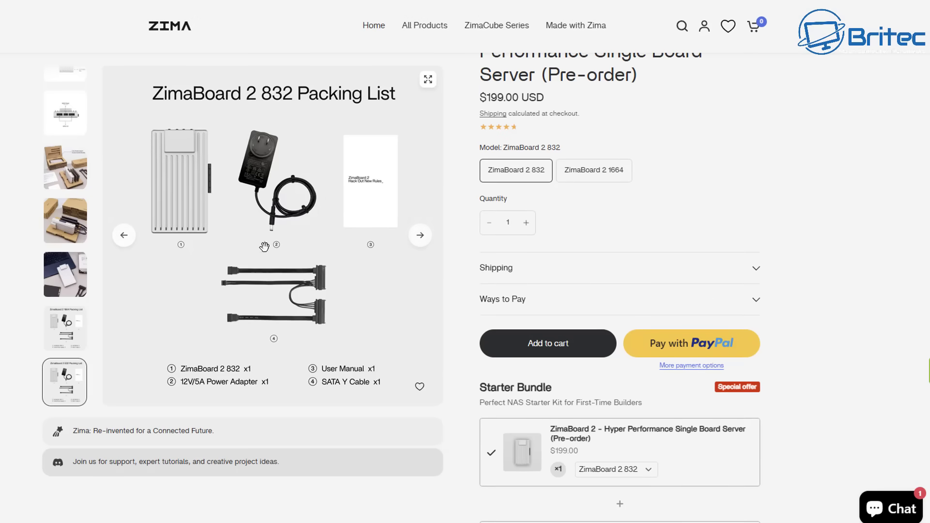
{"action": "scroll", "coordinate": [525, 308], "scroll_direction": "up", "scroll_amount": 3}
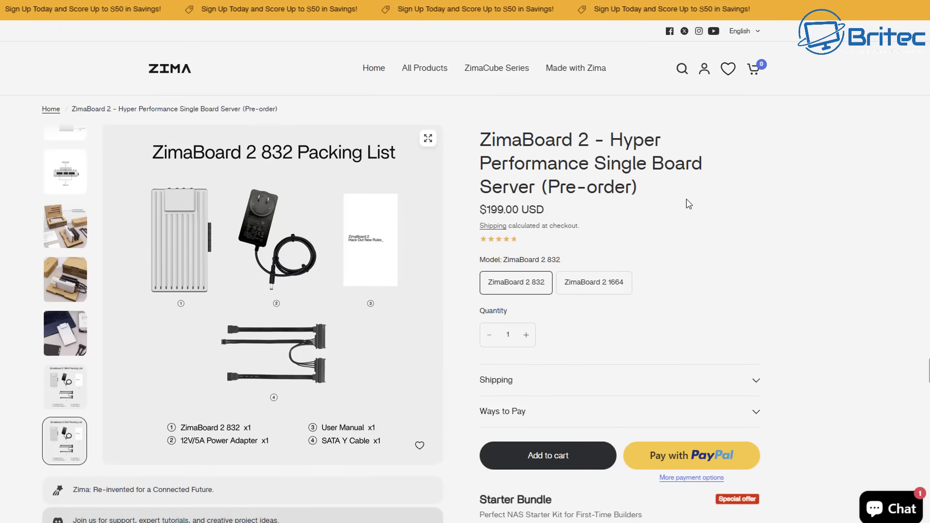
{"action": "left_click", "coordinate": [595, 290]}
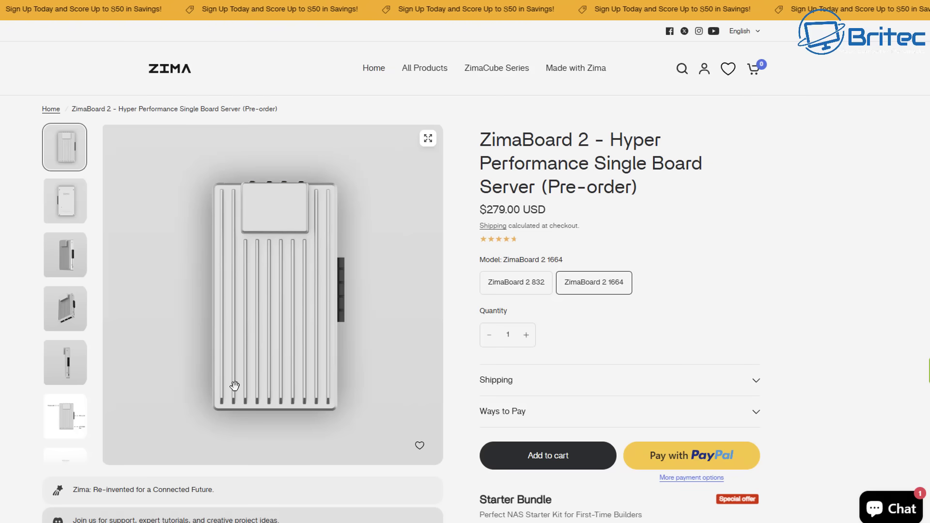
{"action": "left_click", "coordinate": [528, 292]}
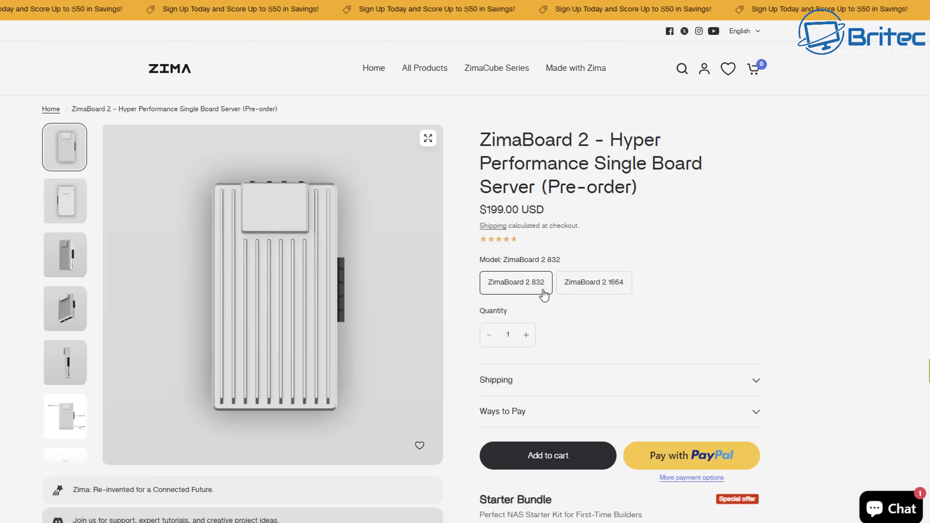
{"action": "left_click", "coordinate": [601, 291]}
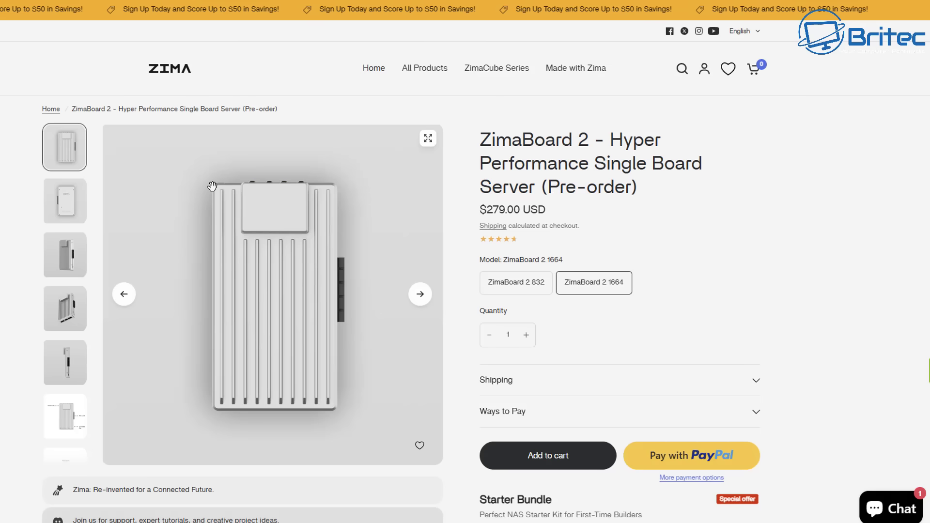
Step: View the 1664 photos: back, angled heatsink, side view, SATA port diagram, and packaging
{"action": "left_click", "coordinate": [70, 213]}
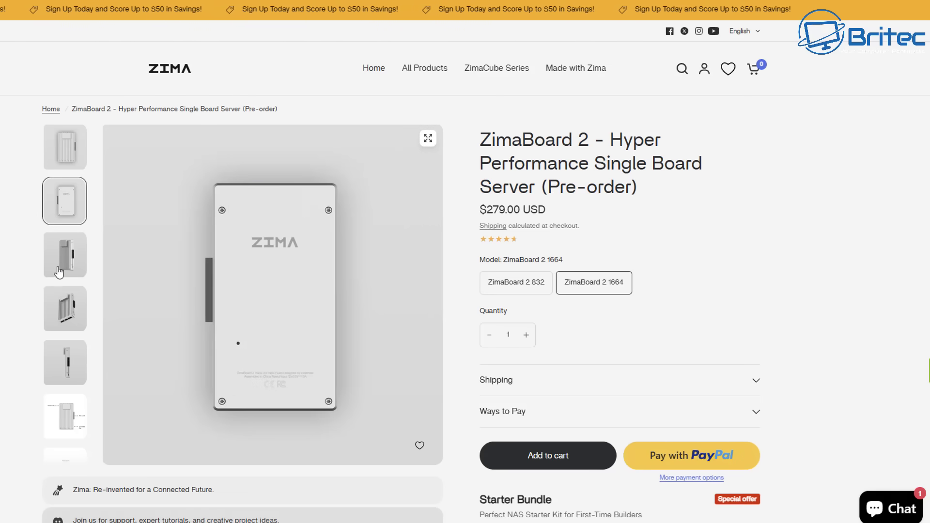
{"action": "left_click", "coordinate": [59, 272]}
{"action": "left_click", "coordinate": [57, 309]}
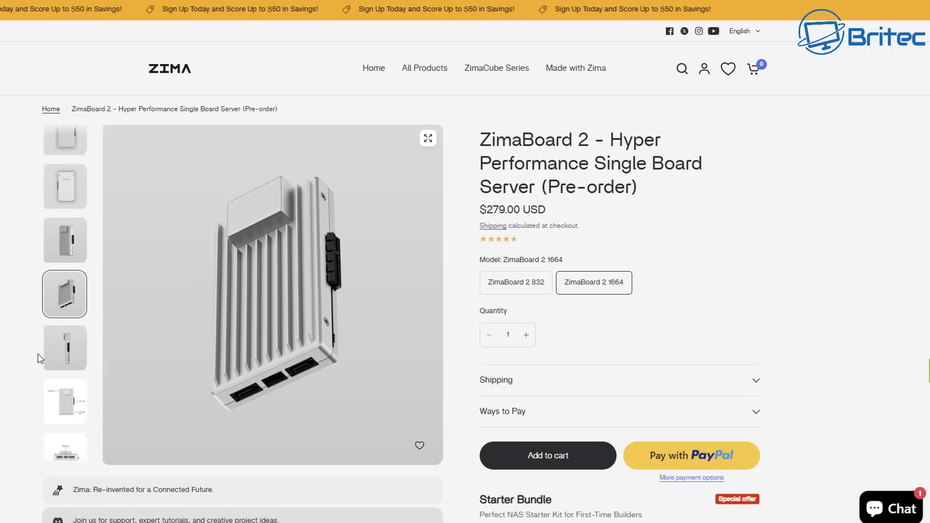
{"action": "left_click", "coordinate": [64, 353]}
{"action": "left_click", "coordinate": [68, 395]}
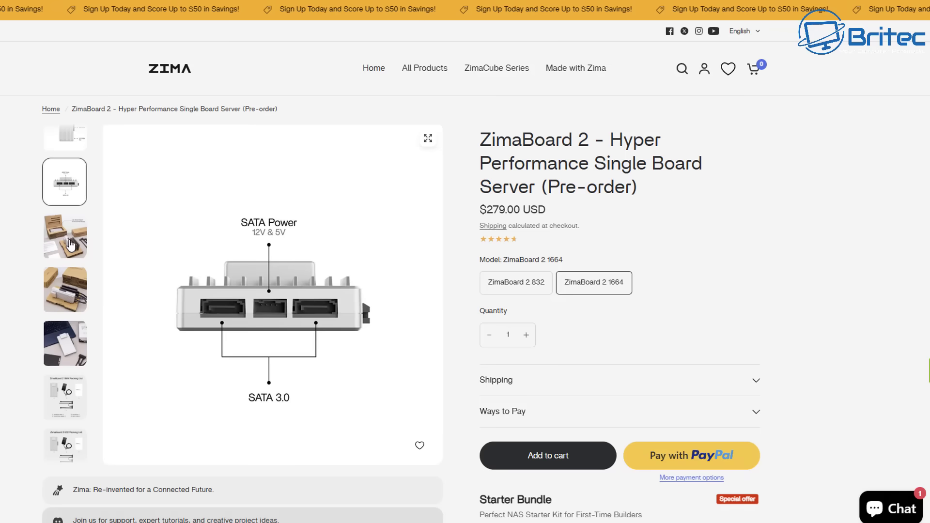
{"action": "left_click", "coordinate": [62, 280]}
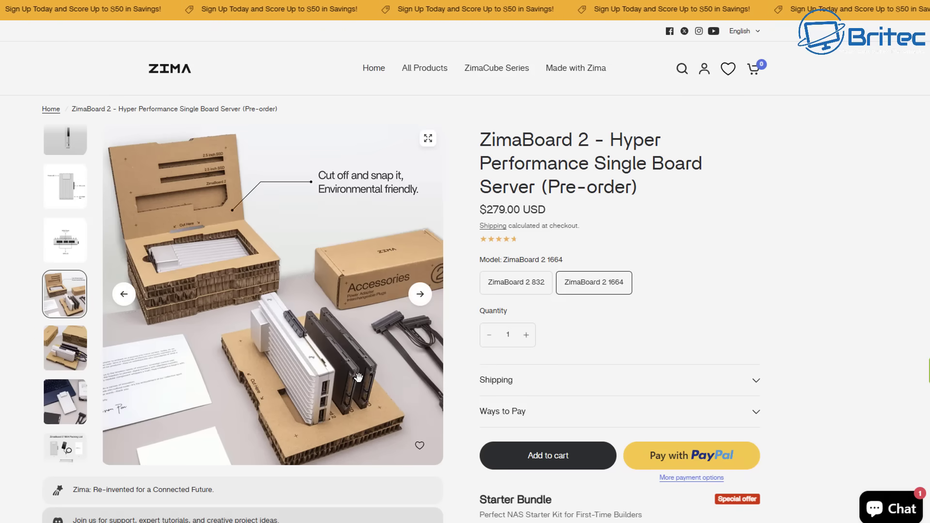
Step: Switch to the 832 model, view its packaging photo, and return to the store home page
{"action": "left_click", "coordinate": [514, 290]}
{"action": "scroll", "coordinate": [73, 335], "scroll_direction": "down", "scroll_amount": 3}
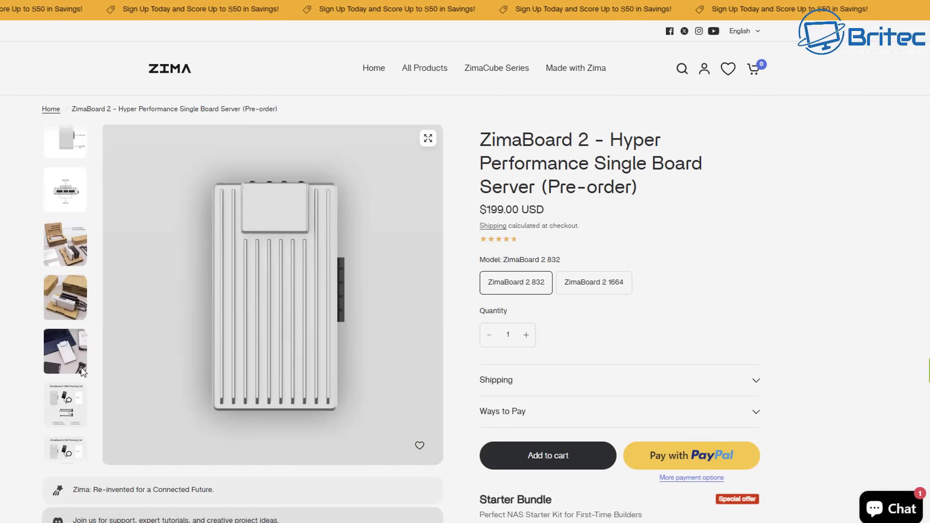
{"action": "left_click", "coordinate": [72, 260]}
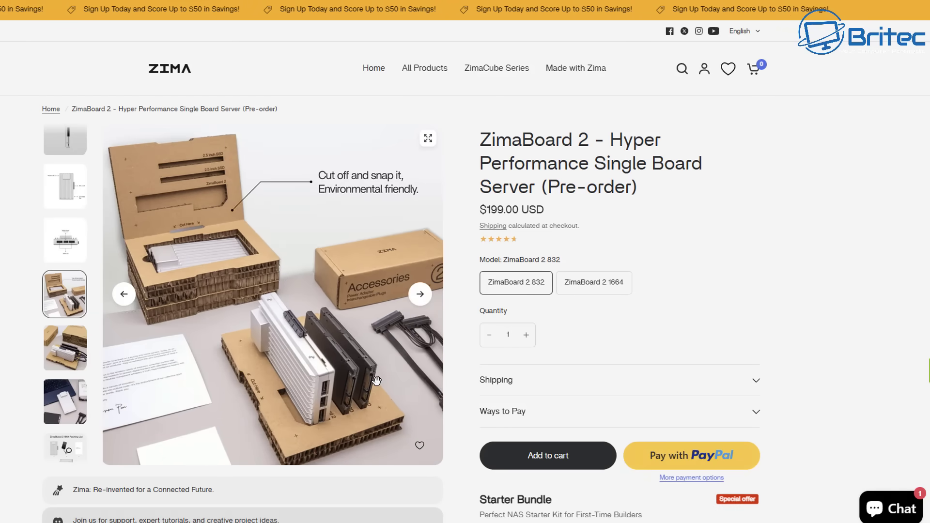
{"action": "scroll", "coordinate": [66, 393], "scroll_direction": "down", "scroll_amount": 5}
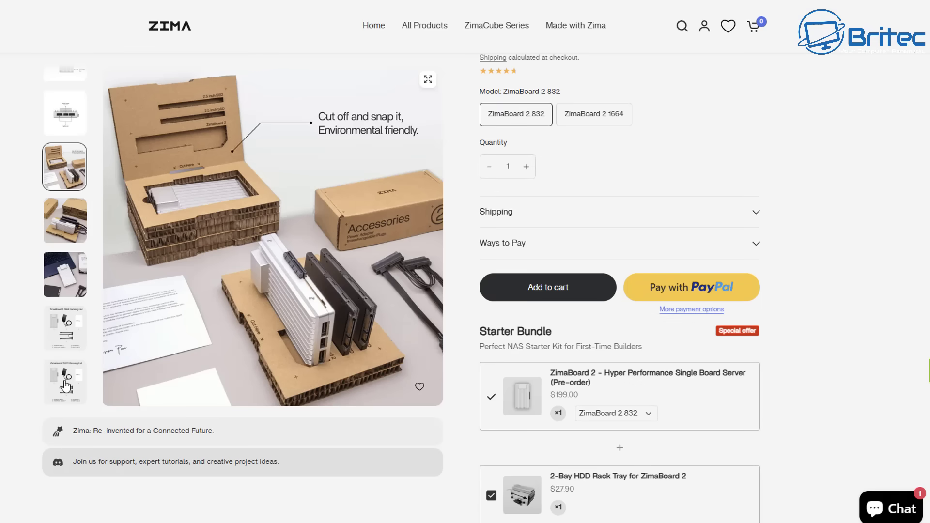
{"action": "scroll", "coordinate": [420, 393], "scroll_direction": "up", "scroll_amount": 3}
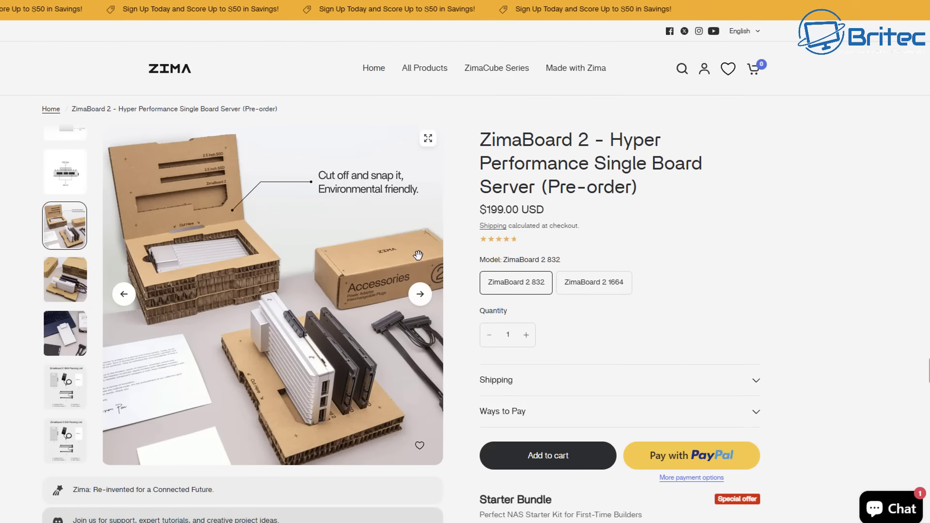
{"action": "left_click", "coordinate": [54, 109]}
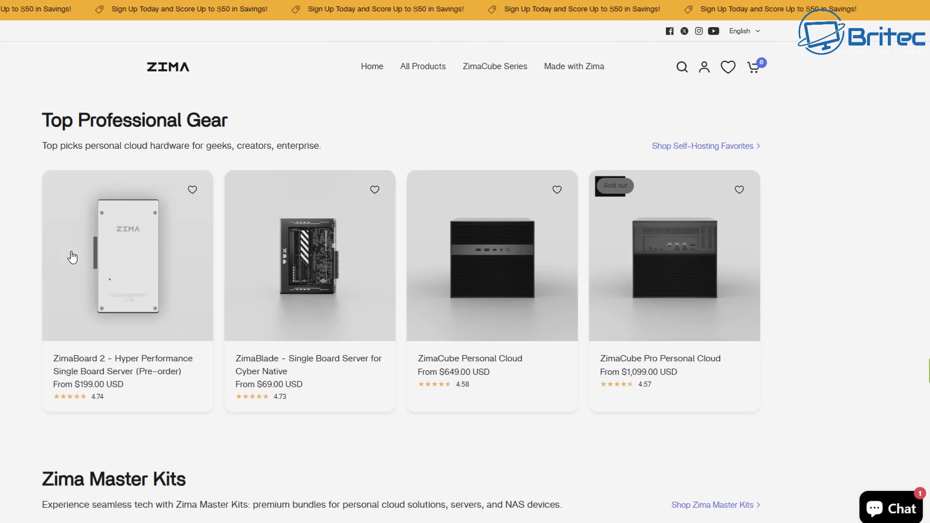
Step: Briefly view the ZimaBlade 7700 DeskBuild NAS Kit page, then go back to the listing
{"action": "scroll", "coordinate": [152, 442], "scroll_direction": "down", "scroll_amount": 5}
{"action": "scroll", "coordinate": [153, 447], "scroll_direction": "down", "scroll_amount": 1}
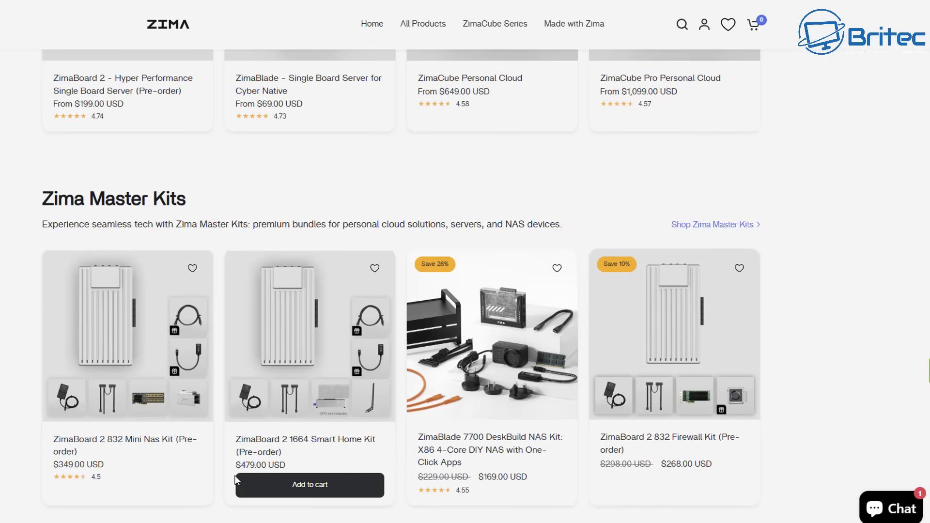
{"action": "left_click", "coordinate": [509, 395]}
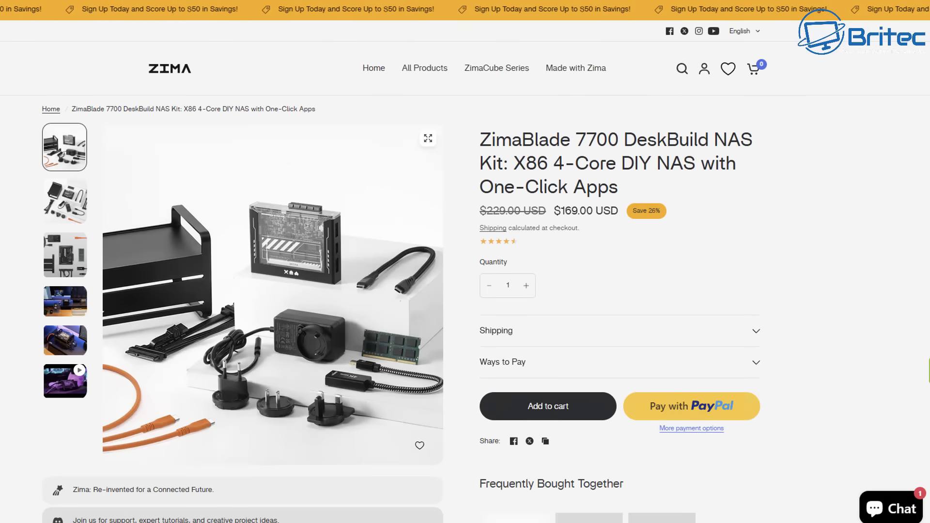
{"action": "key", "text": "alt+Left"}
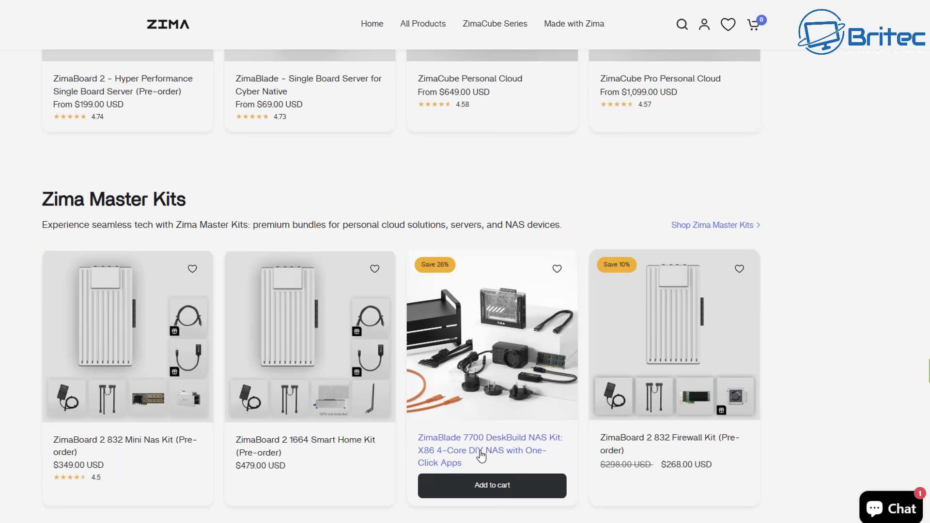
Step: Scroll to ZimaBoard 2 Ecosystem and open the 2-Bay HDD Rack Tray product page
{"action": "scroll", "coordinate": [491, 442], "scroll_direction": "down", "scroll_amount": 4}
{"action": "scroll", "coordinate": [492, 442], "scroll_direction": "down", "scroll_amount": 3}
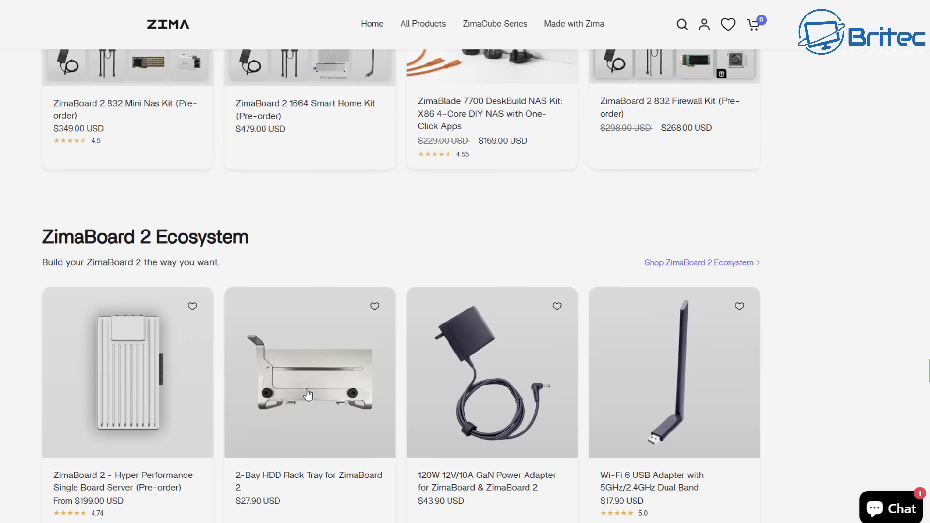
{"action": "scroll", "coordinate": [312, 389], "scroll_direction": "down", "scroll_amount": 2}
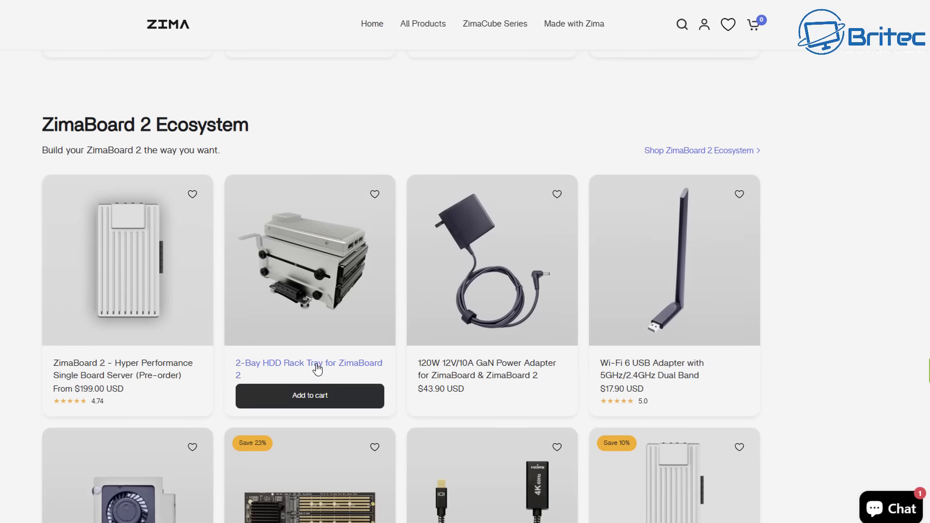
{"action": "scroll", "coordinate": [315, 372], "scroll_direction": "down", "scroll_amount": 2}
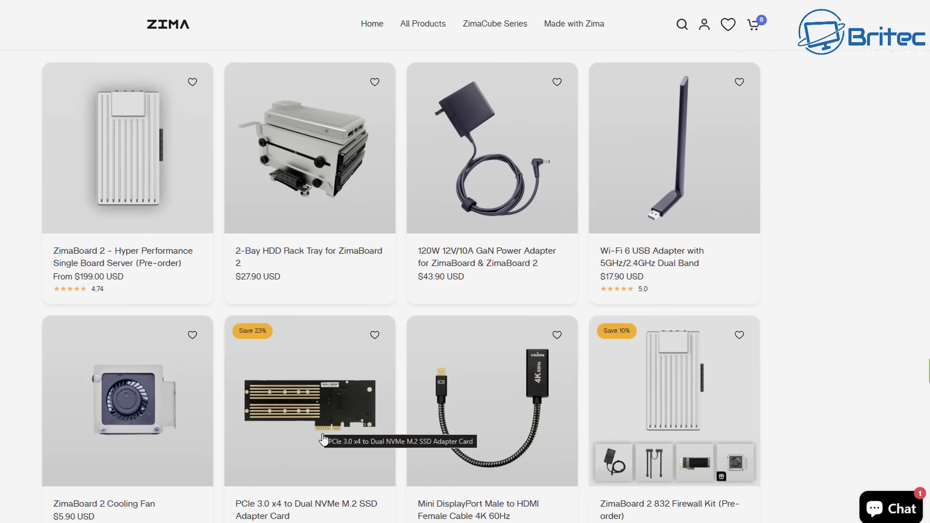
{"action": "scroll", "coordinate": [119, 433], "scroll_direction": "down", "scroll_amount": 2}
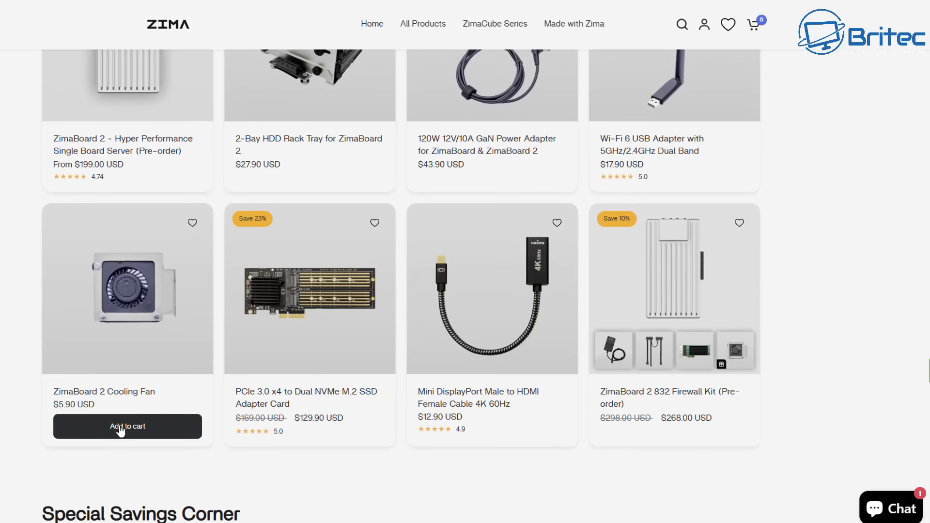
{"action": "scroll", "coordinate": [122, 429], "scroll_direction": "up", "scroll_amount": 4}
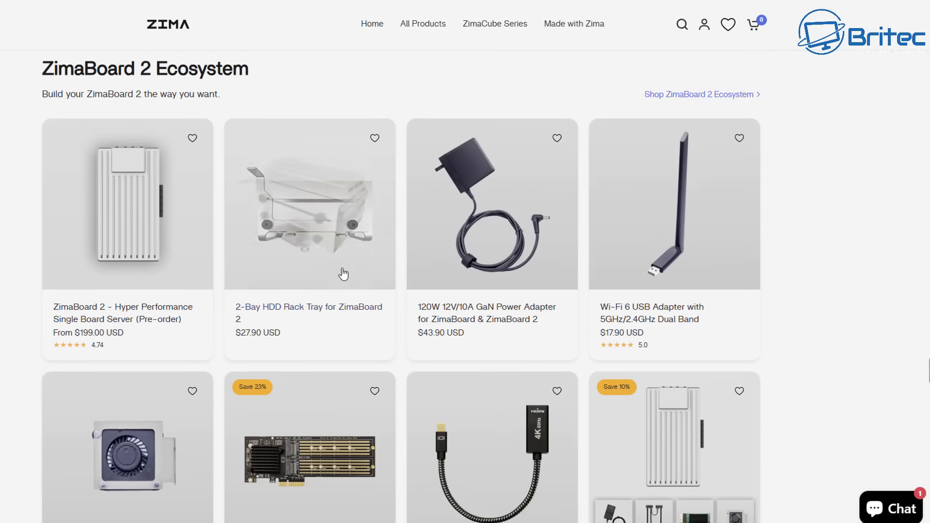
{"action": "left_click", "coordinate": [302, 228]}
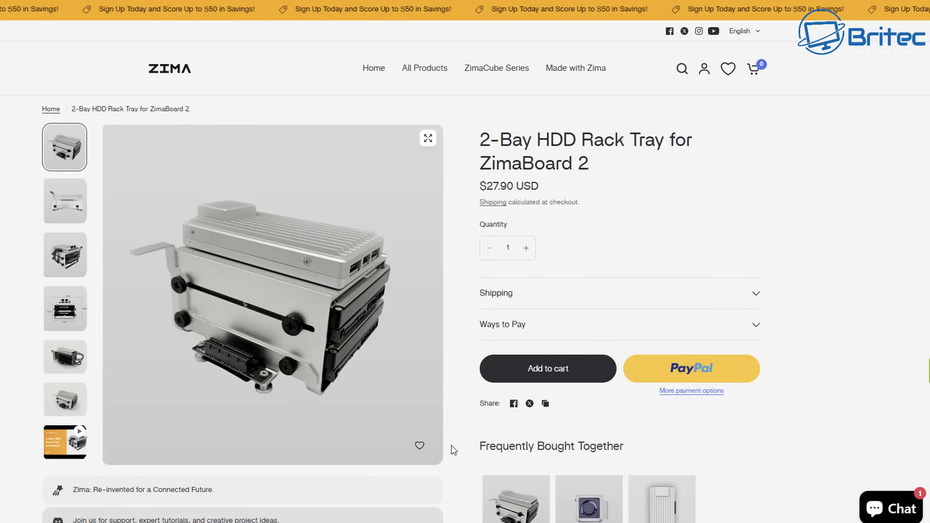